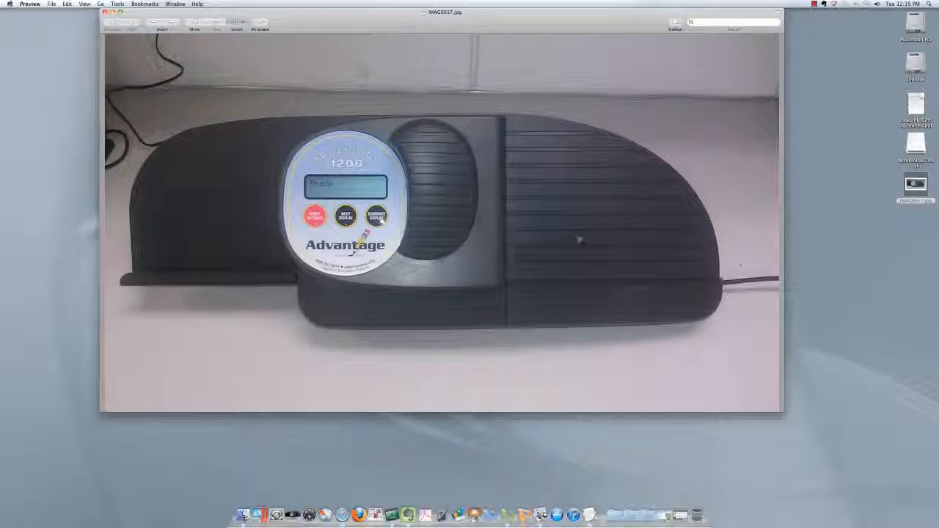
# - Switch from the device photo to Blackboard and download the Grade Center's User Information Only data as a comma-delimited file
pyautogui.click(111, 13)
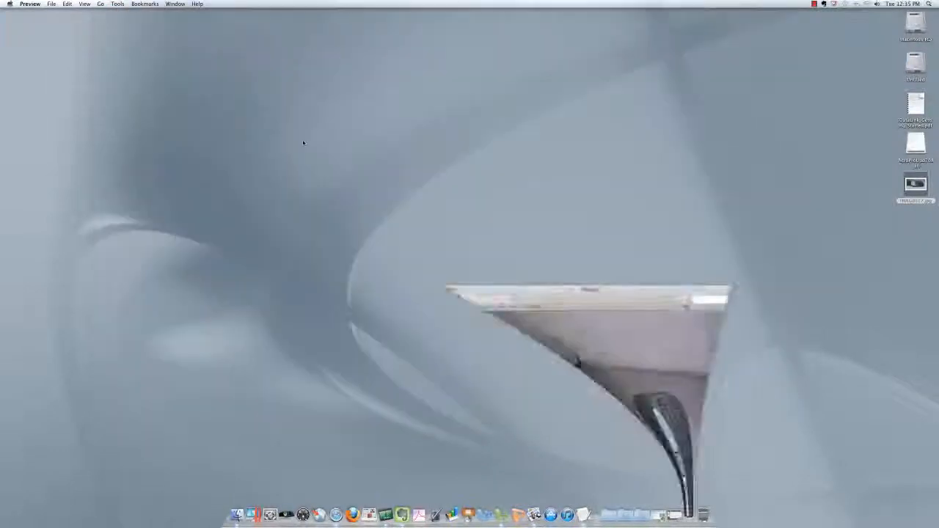
pyautogui.click(670, 515)
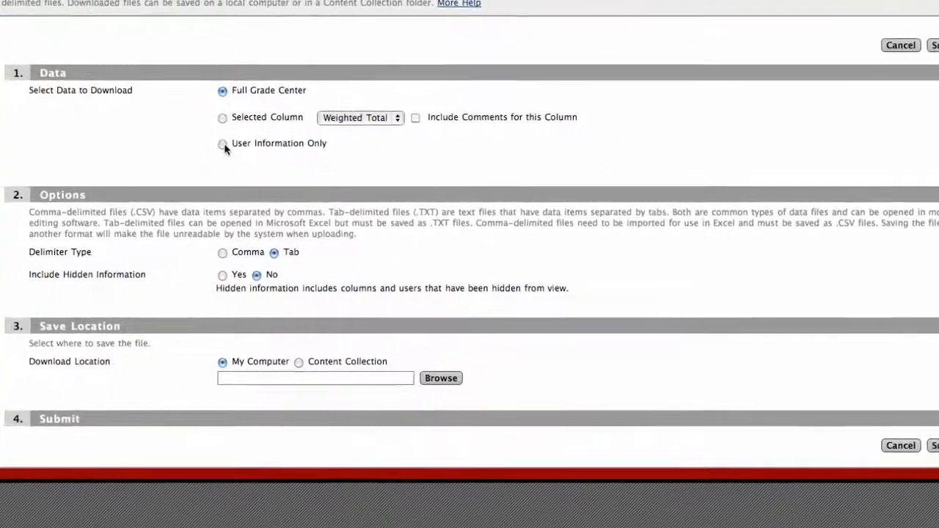
pyautogui.click(334, 159)
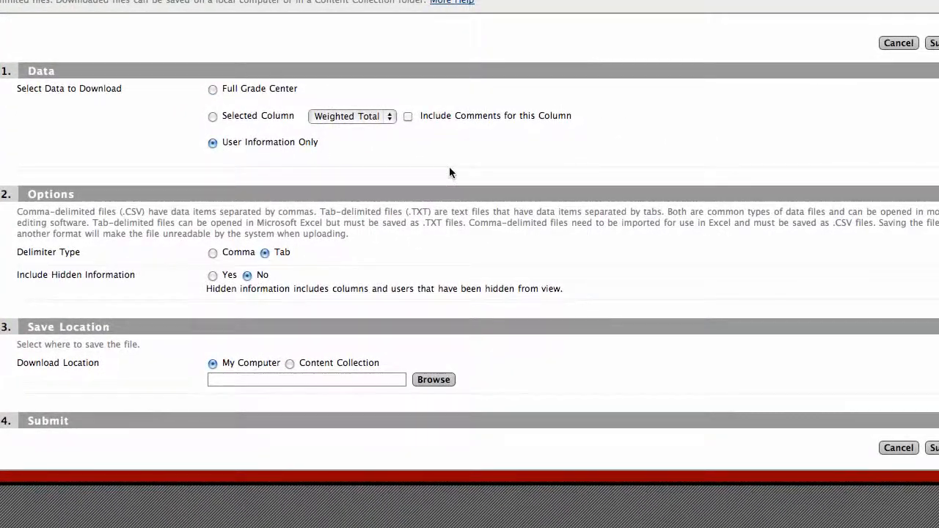
pyautogui.click(212, 254)
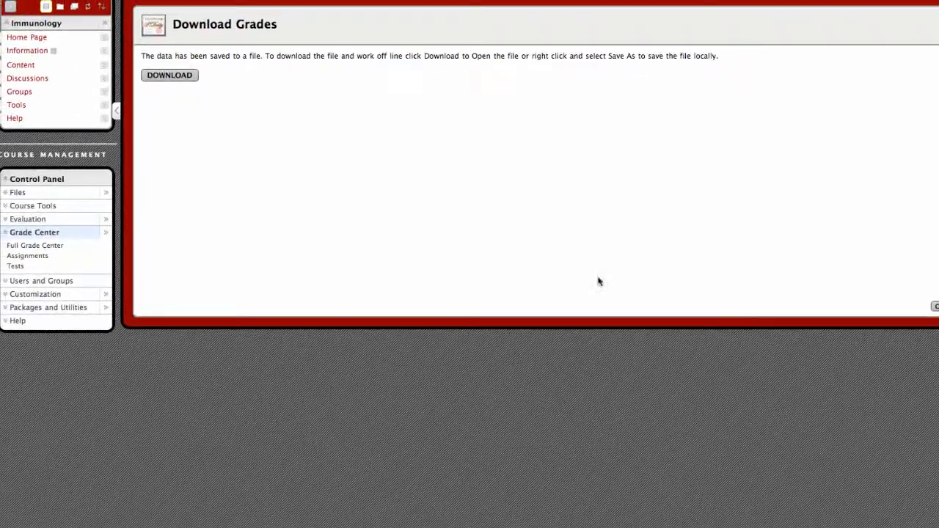
pyautogui.click(170, 76)
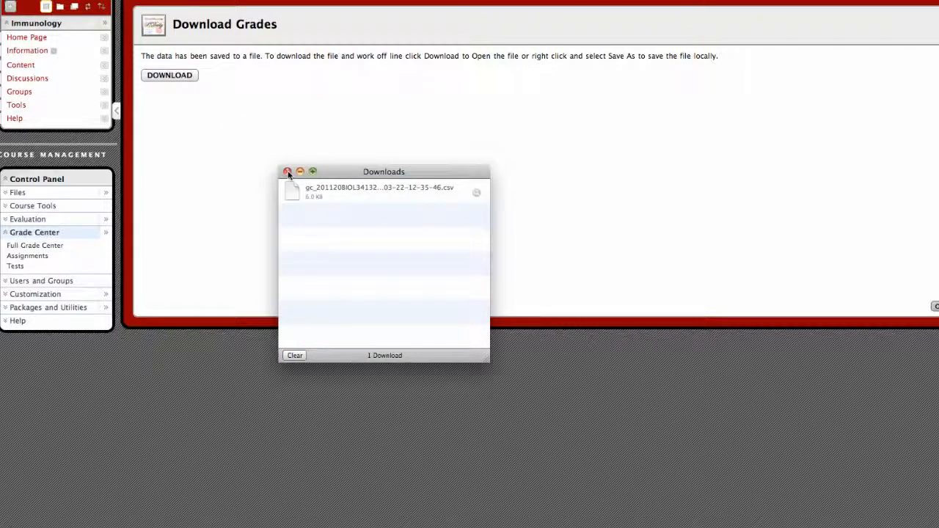
# - Clear and close the browser's download list, and return from Download Grades to the Grade Center
pyautogui.click(295, 356)
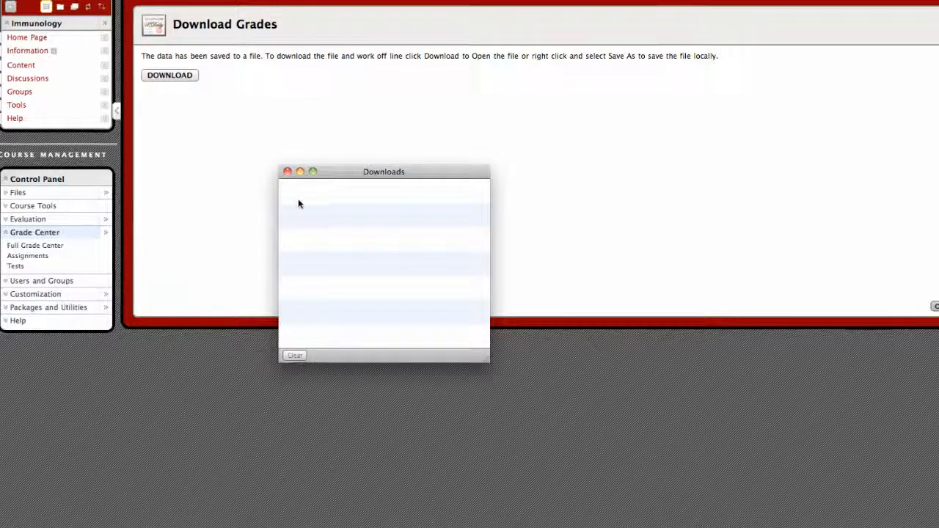
pyautogui.click(288, 172)
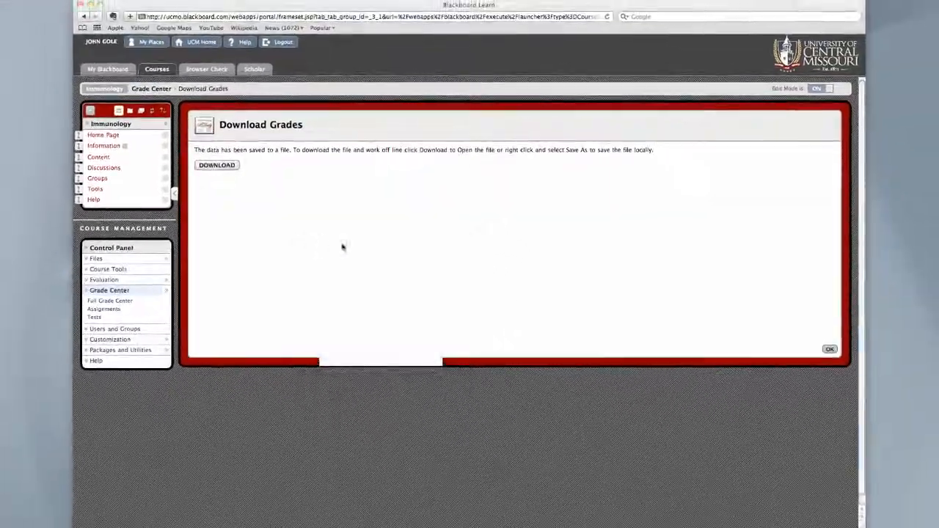
pyautogui.click(829, 350)
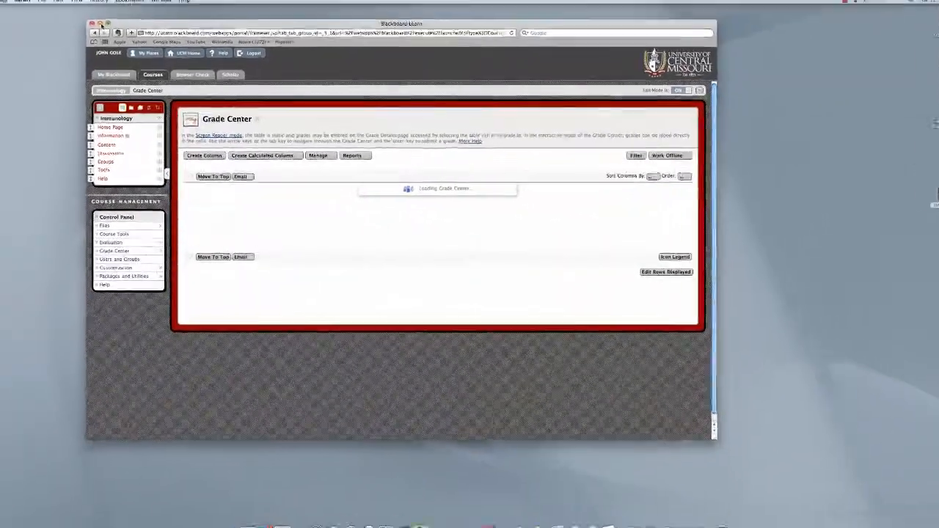
# - Minimise the browser and open the downloaded student information CSV file in Excel
pyautogui.click(92, 7)
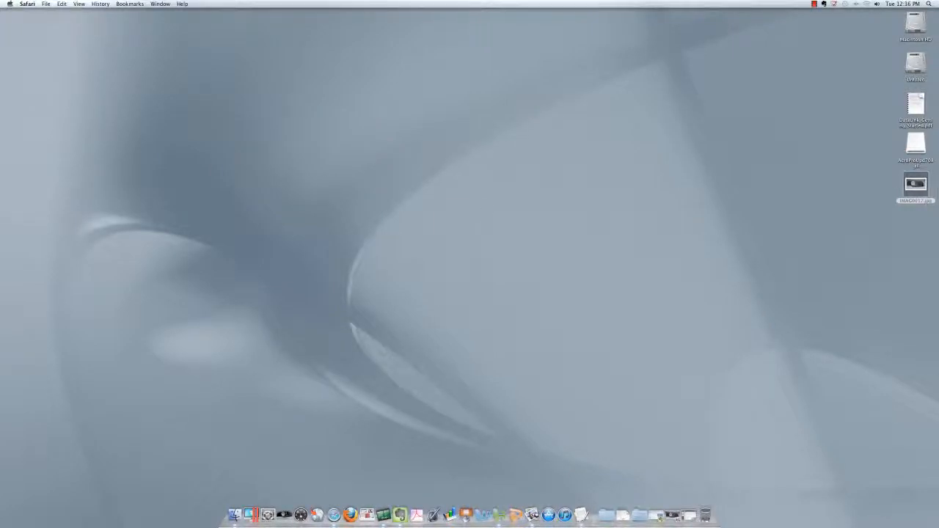
pyautogui.click(623, 515)
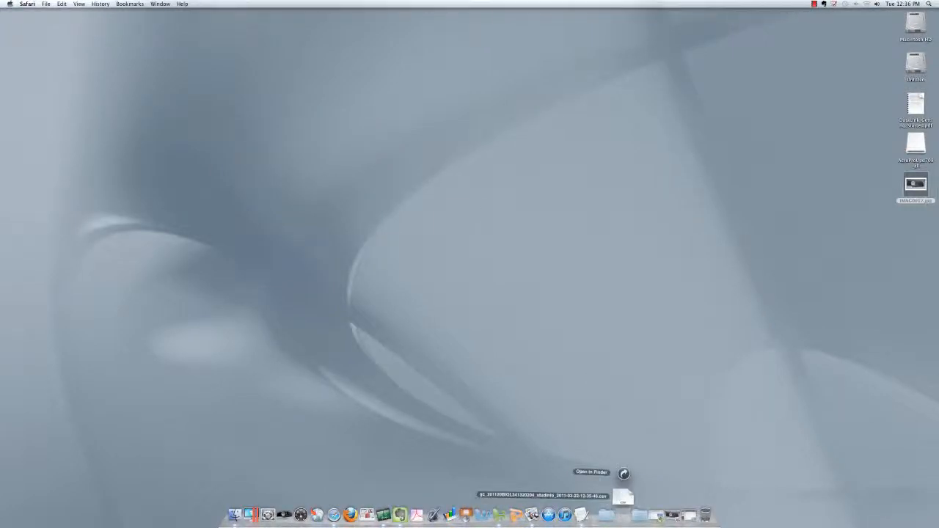
pyautogui.click(623, 493)
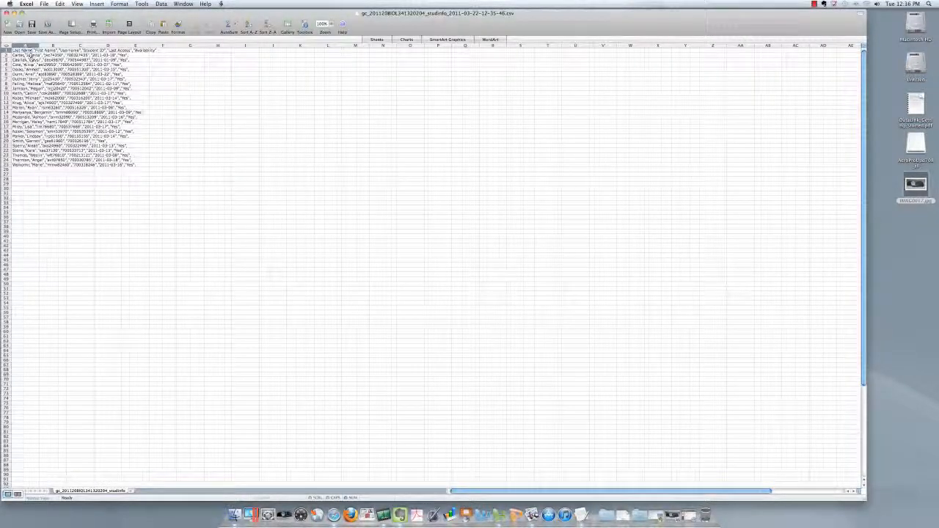
# - Split column A's delimited text into separate columns at the commas, keeping the General format, and narrow column A to fit the last names
pyautogui.doubleClick(38, 46)
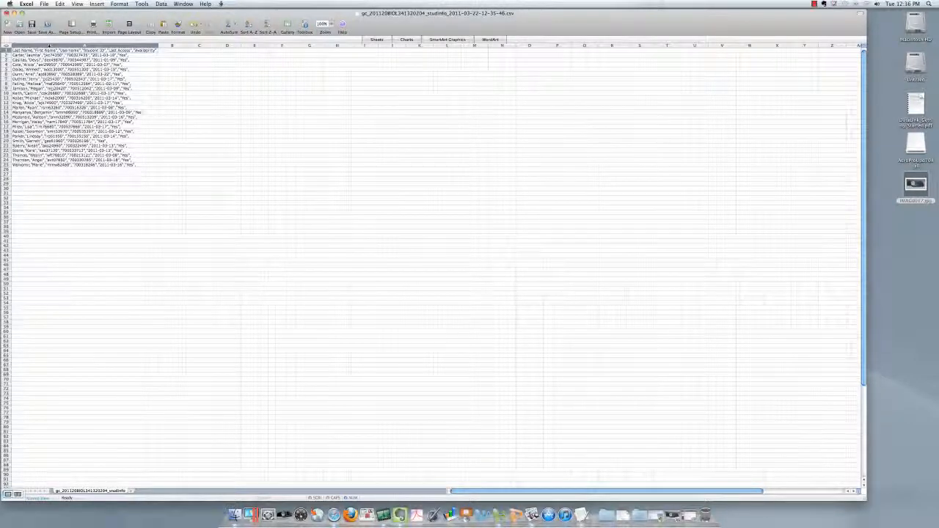
pyautogui.click(64, 46)
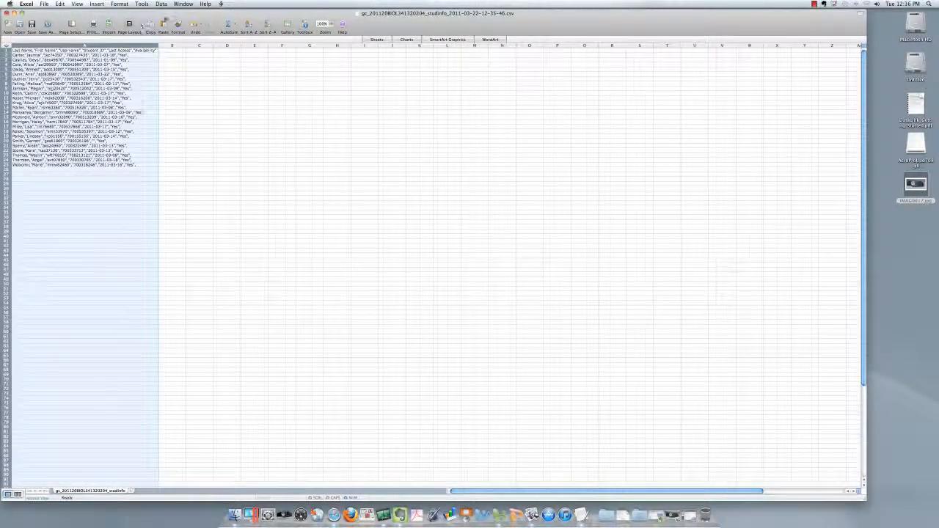
pyautogui.click(162, 4)
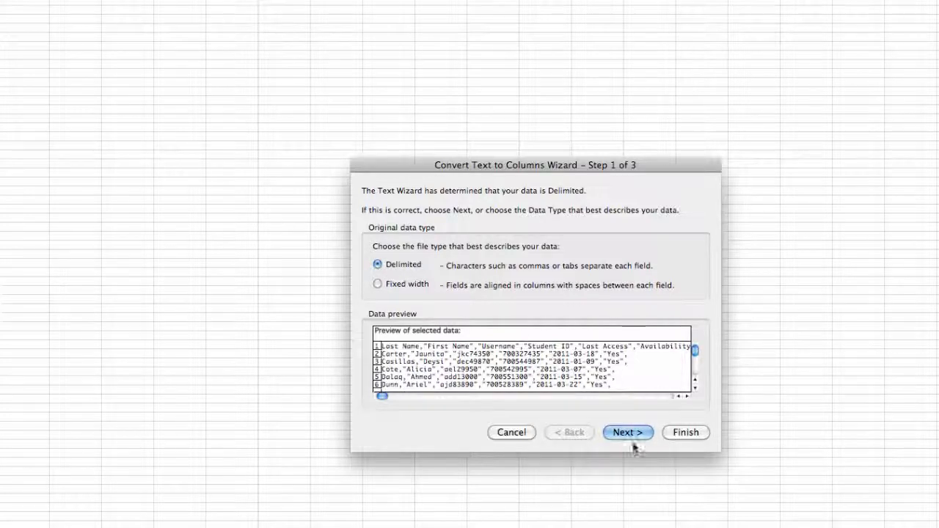
pyautogui.click(623, 430)
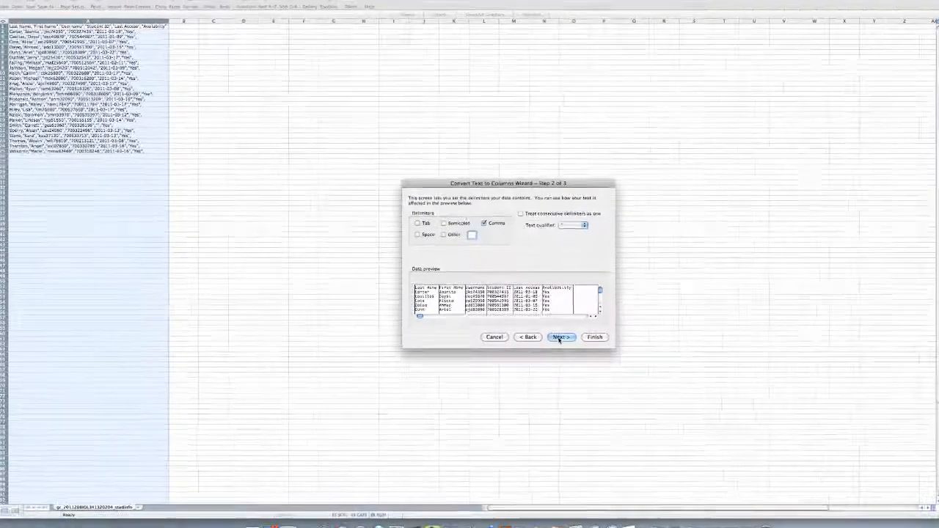
pyautogui.click(629, 432)
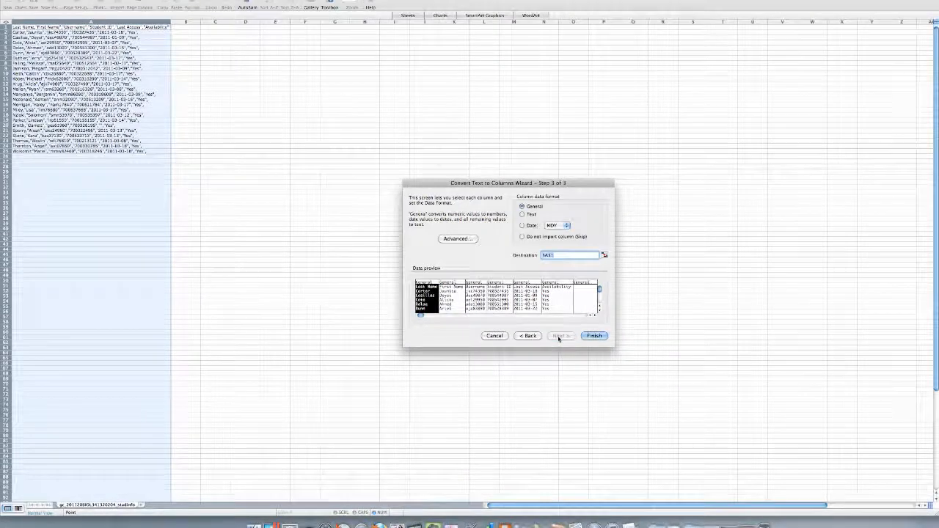
pyautogui.click(599, 337)
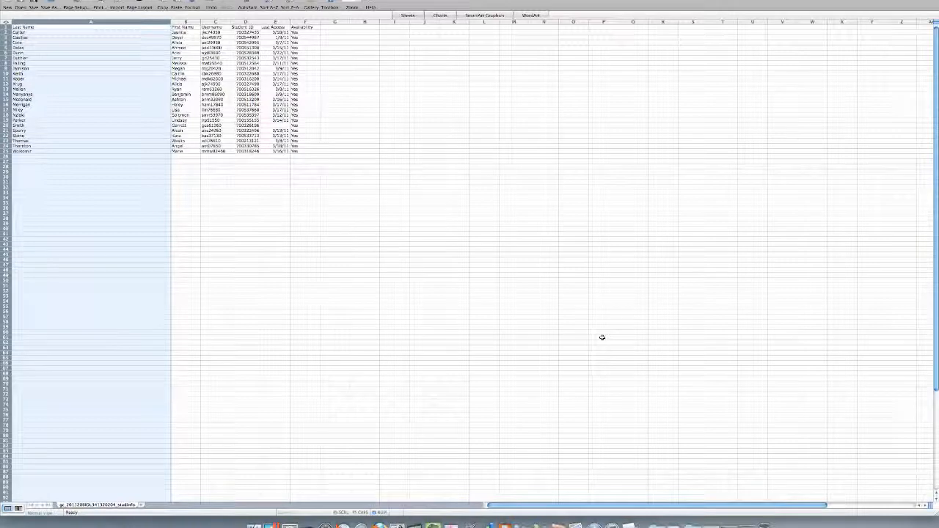
pyautogui.moveTo(171, 22); pyautogui.dragTo(60, 22)
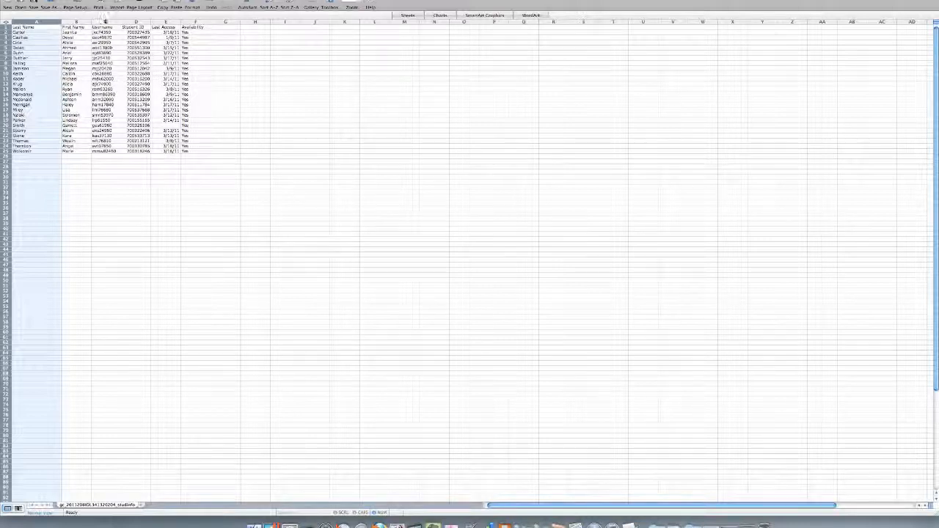
# - Delete the Username, Last Access and Availability columns from the student list
pyautogui.click(106, 21)
pyautogui.rightClick(106, 22)
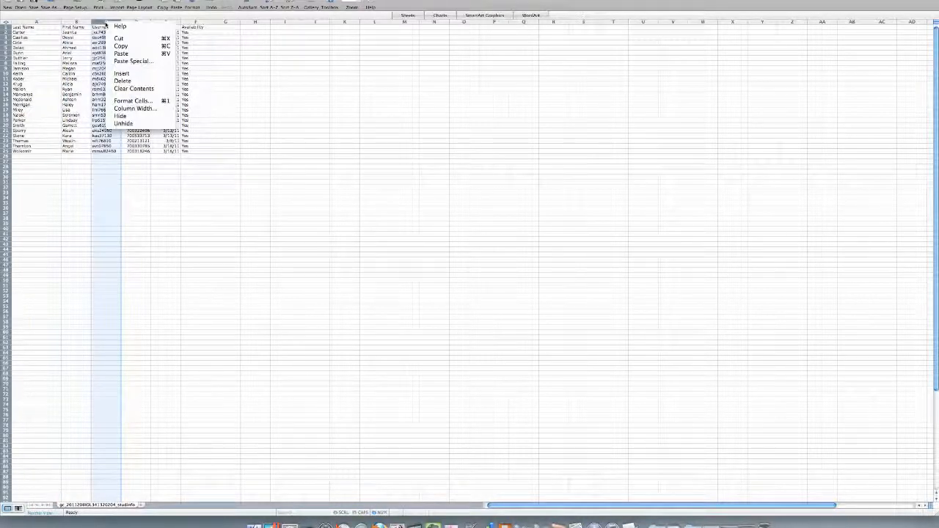
pyautogui.click(115, 82)
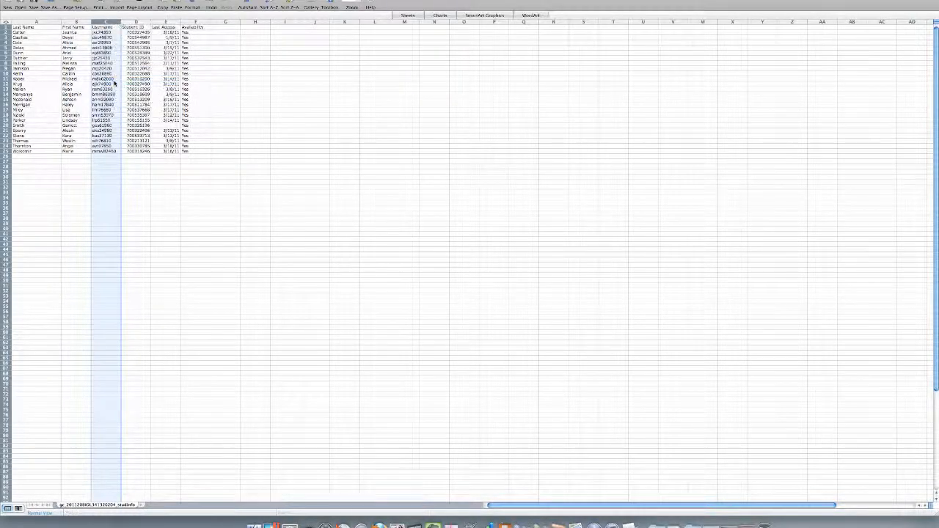
pyautogui.click(141, 22)
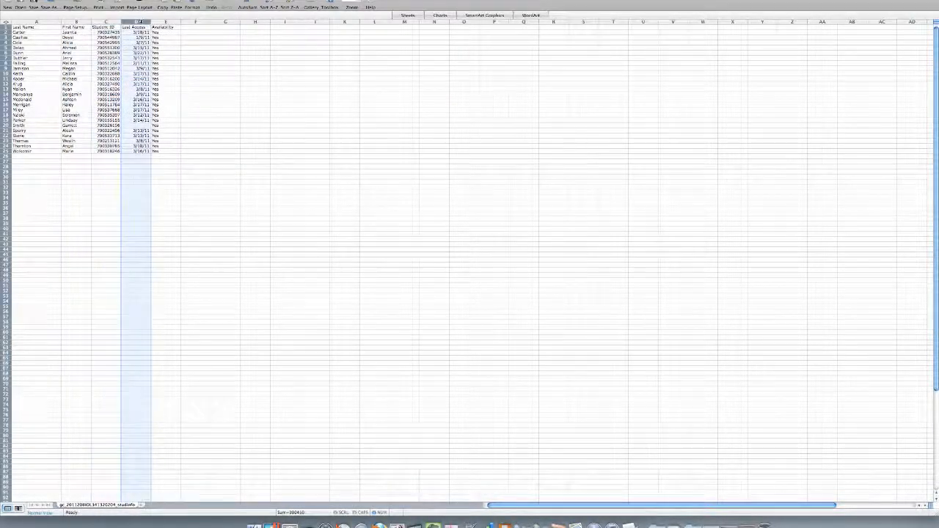
pyautogui.moveTo(140, 22); pyautogui.dragTo(160, 22)
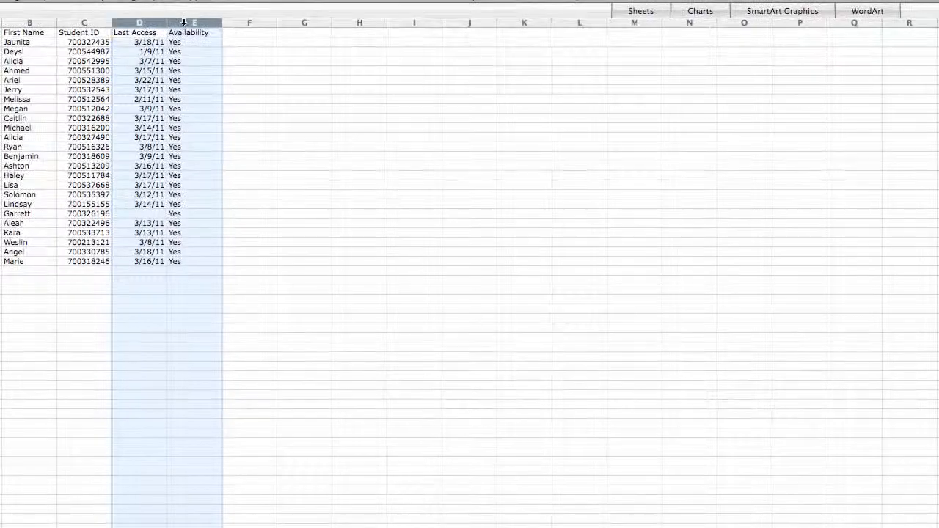
pyautogui.rightClick(185, 22)
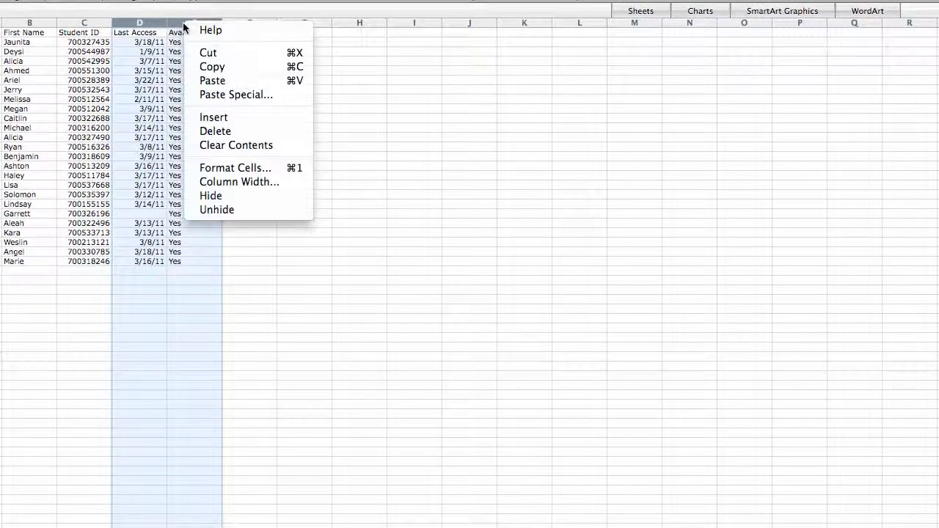
pyautogui.click(211, 130)
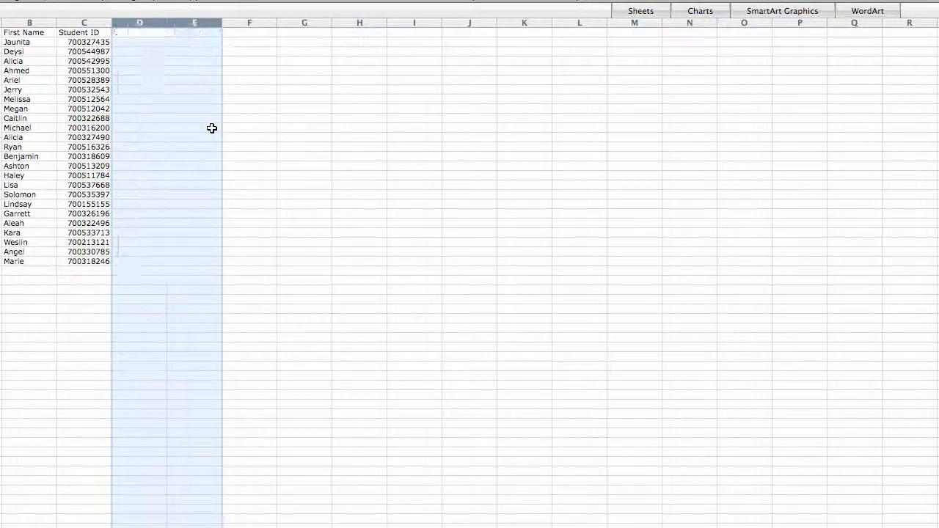
# - Move the Student ID column in front of Last Name so it is the first column
pyautogui.click(100, 23)
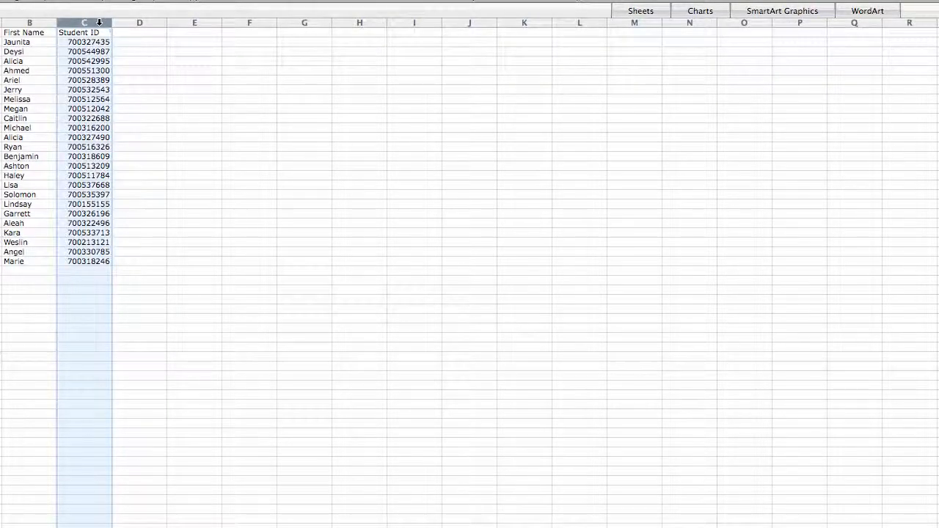
pyautogui.rightClick(100, 23)
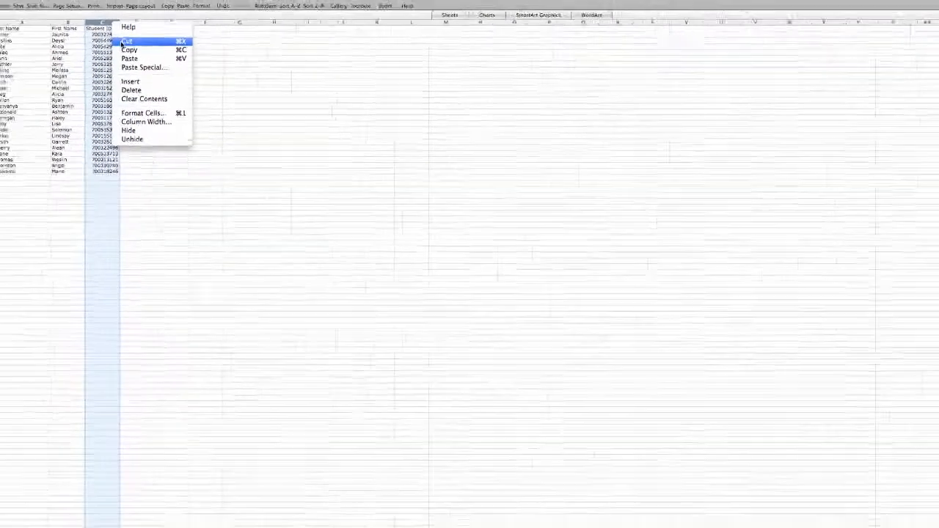
pyautogui.click(123, 41)
pyautogui.click(23, 22)
pyautogui.rightClick(22, 22)
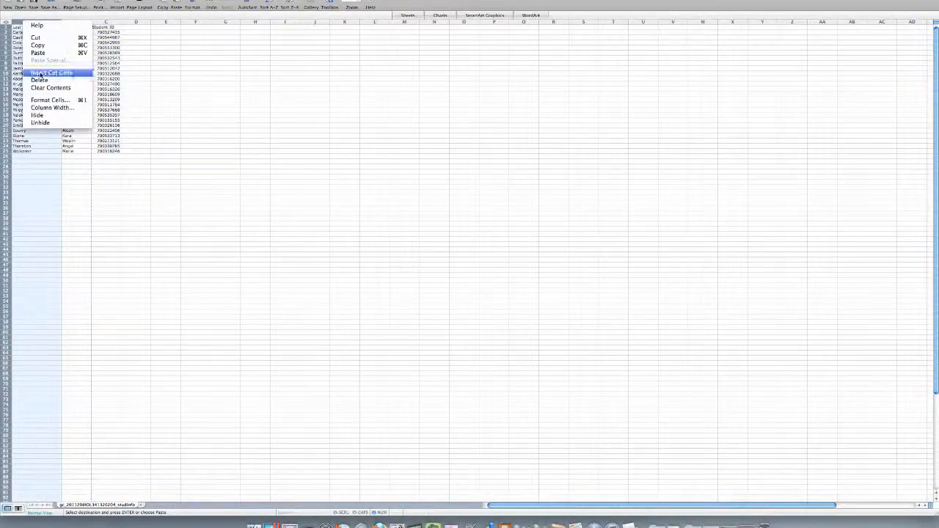
pyautogui.click(41, 74)
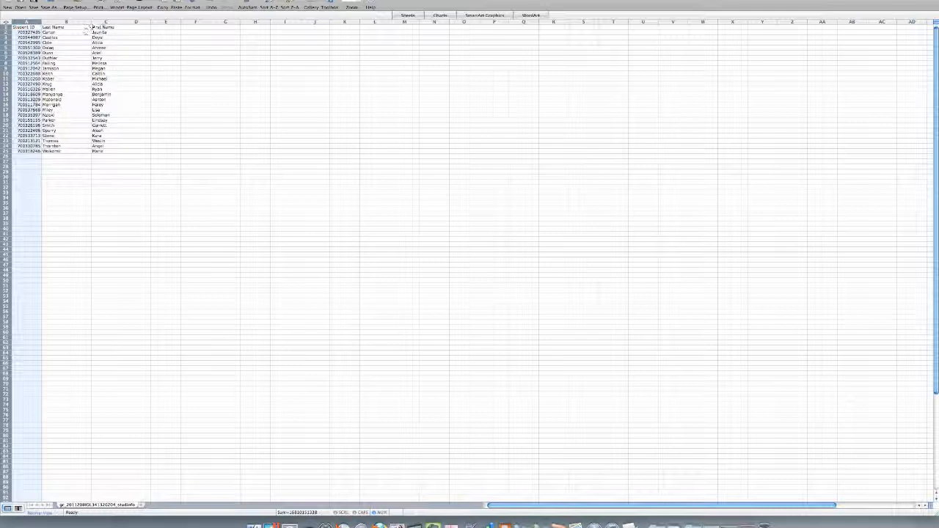
# - Move the First Name column in front of Last Name, directly after Student ID
pyautogui.click(104, 22)
pyautogui.rightClick(103, 24)
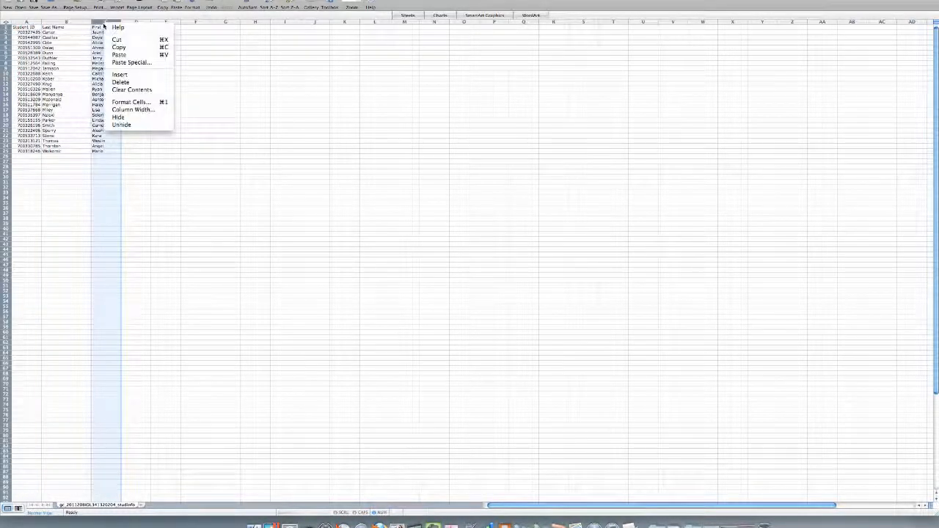
pyautogui.click(112, 39)
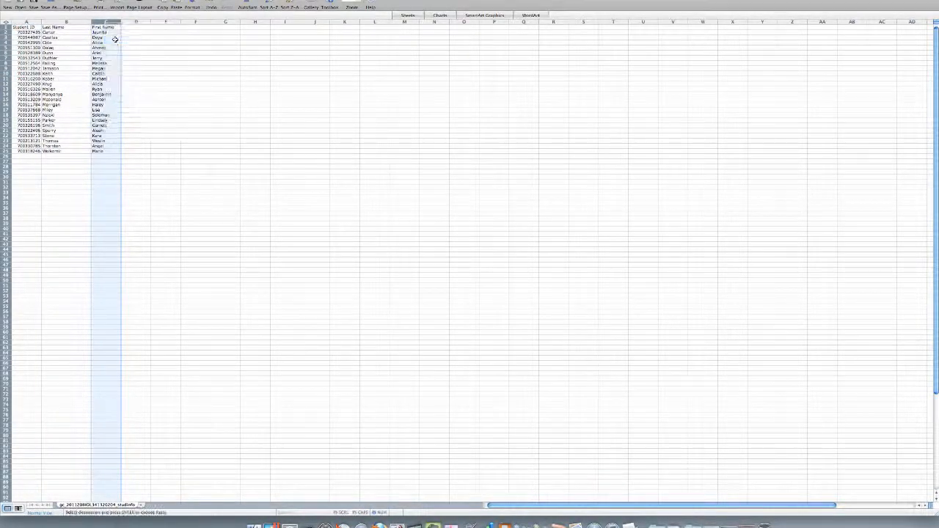
pyautogui.click(66, 22)
pyautogui.rightClick(67, 22)
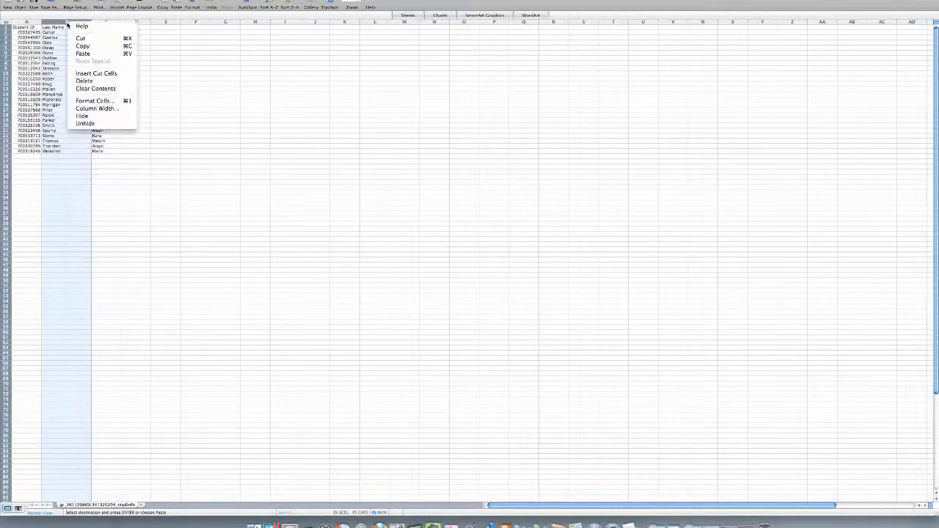
pyautogui.click(85, 73)
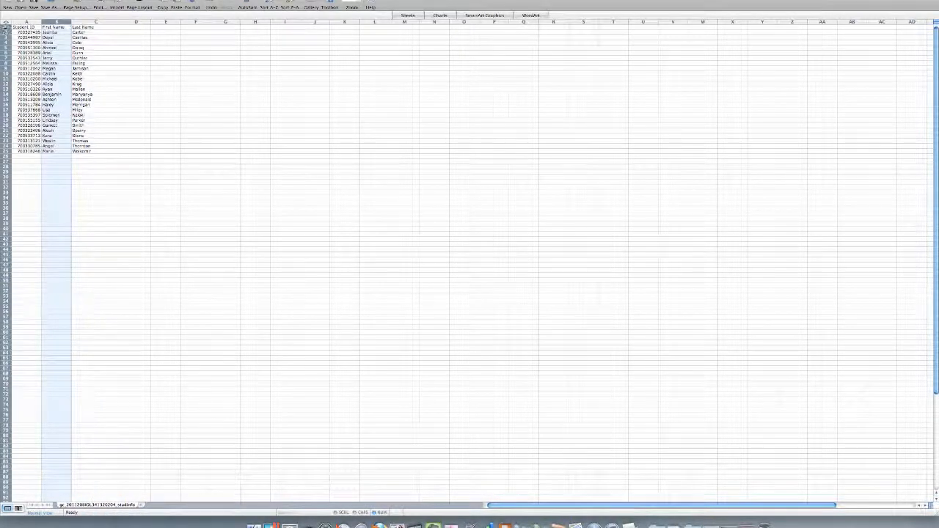
# - Delete the header row above the student records
pyautogui.click(6, 26)
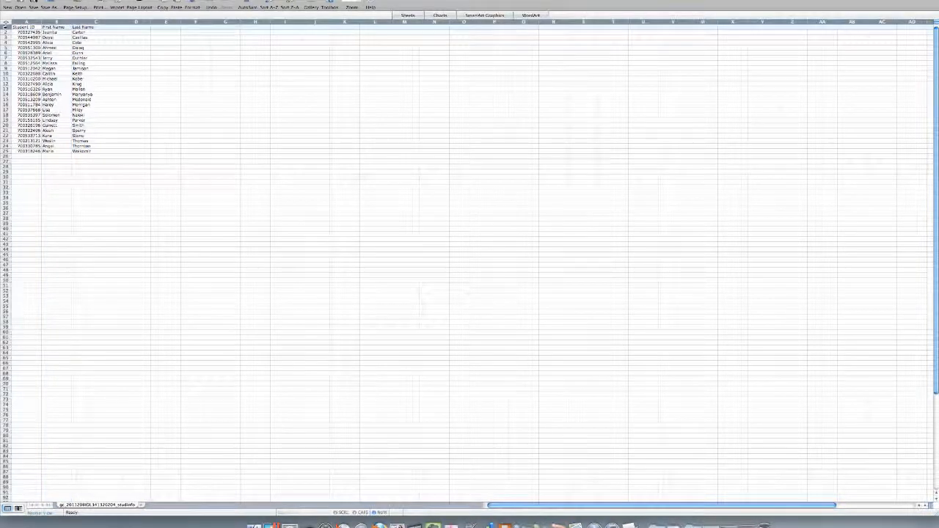
pyautogui.rightClick(5, 26)
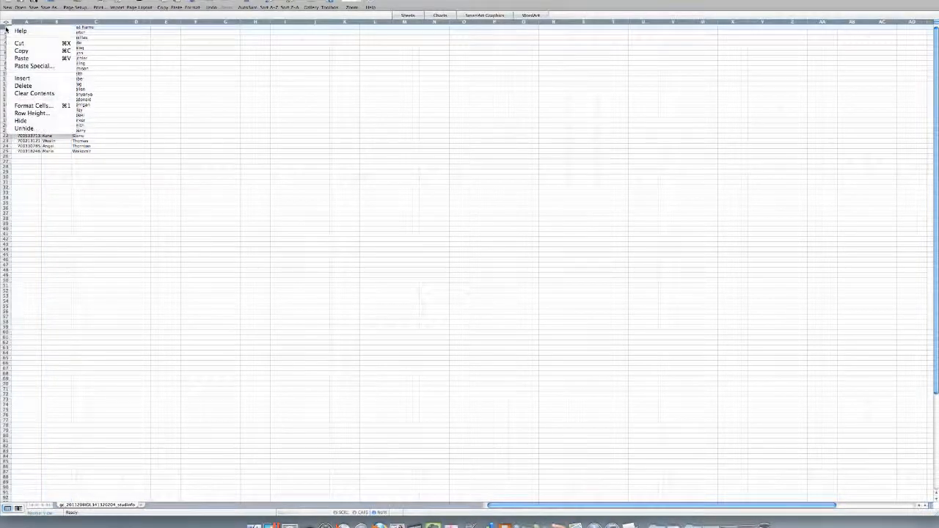
pyautogui.click(30, 84)
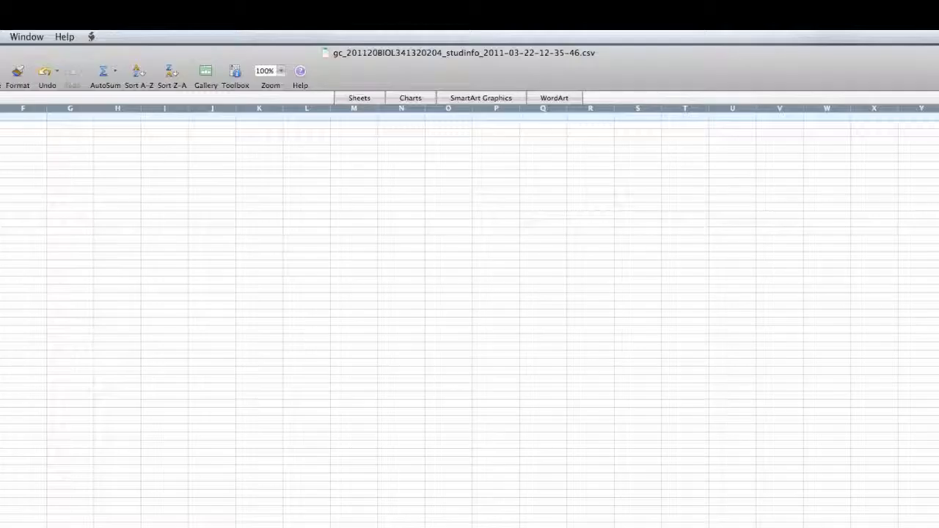
# - Save the student list to the Desktop in Comma Separated Values (.csv) format under its existing name, and close the workbook
pyautogui.click(32, 2)
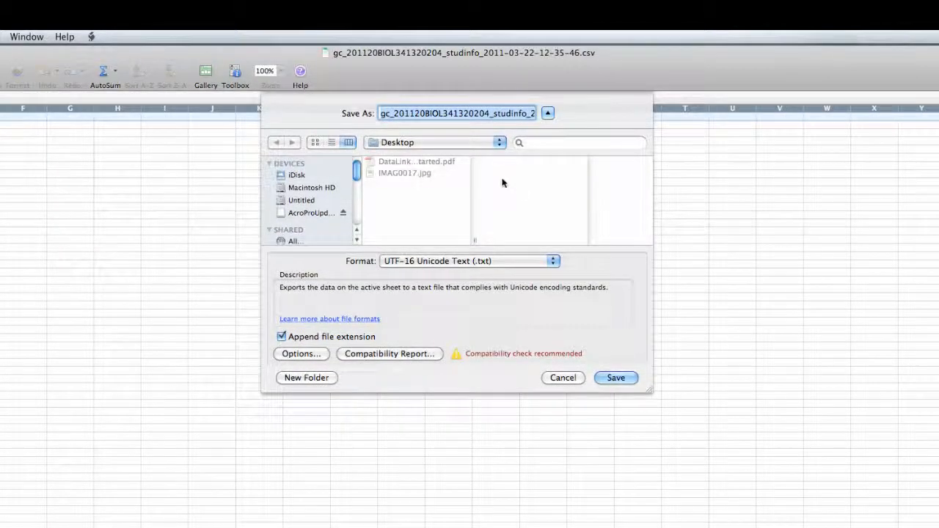
pyautogui.click(552, 260)
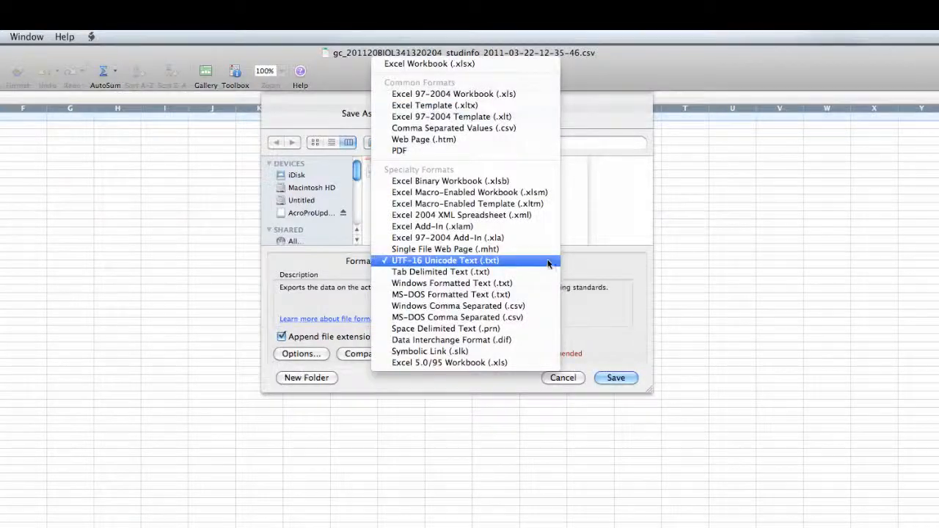
pyautogui.click(512, 129)
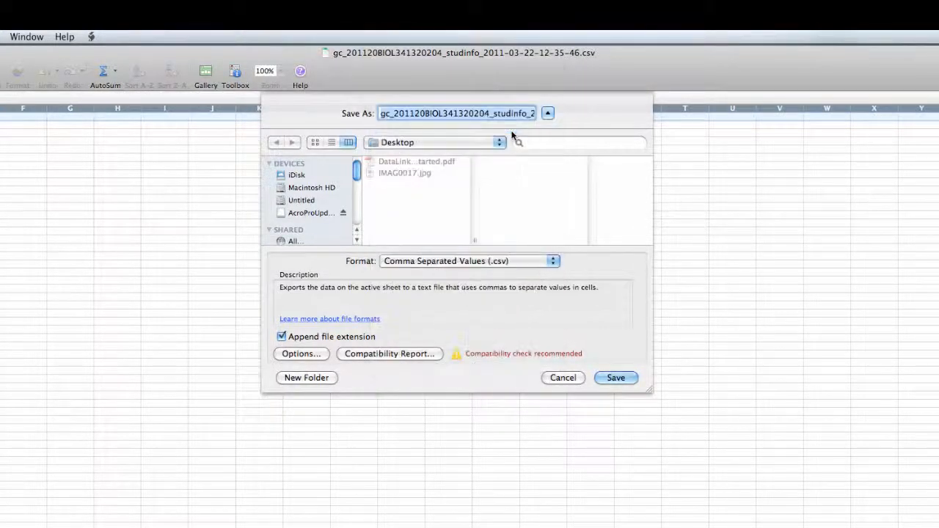
pyautogui.click(615, 378)
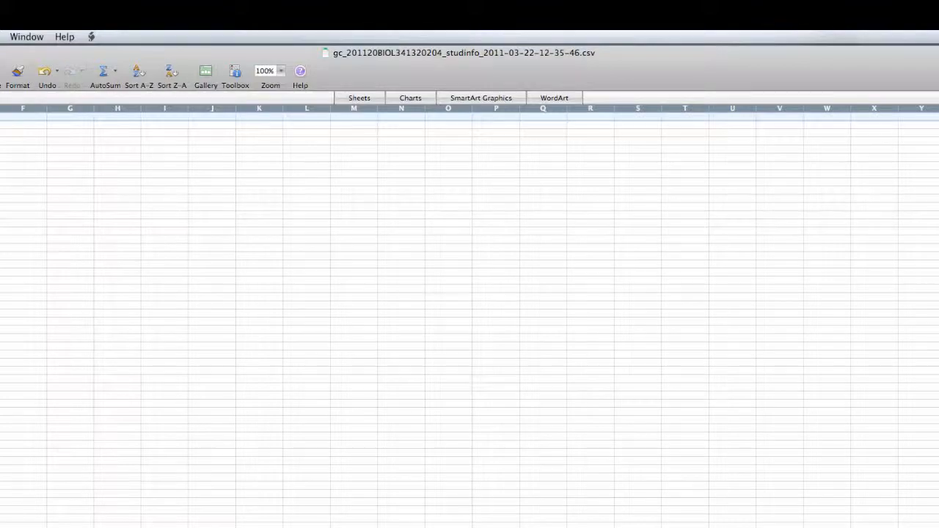
pyautogui.press('super+w')
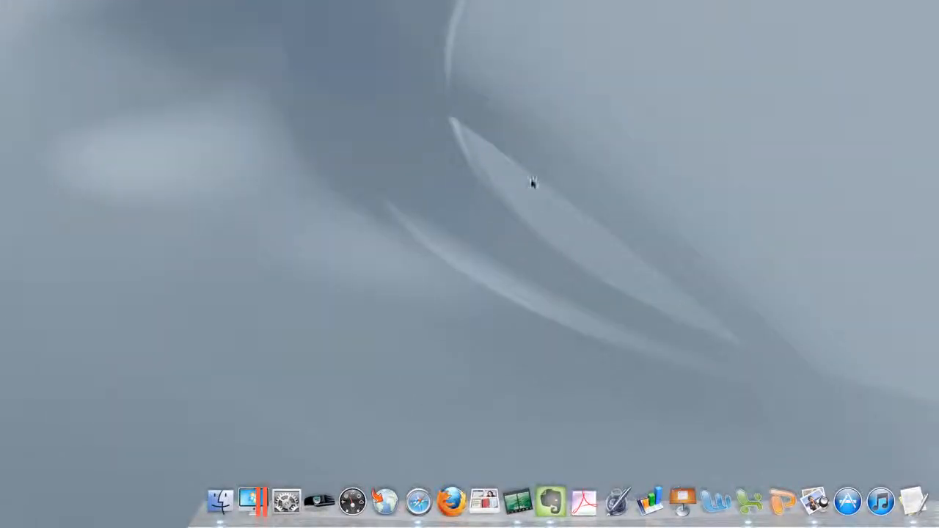
# - Switch to DataLink and open its Student Database
pyautogui.click(323, 505)
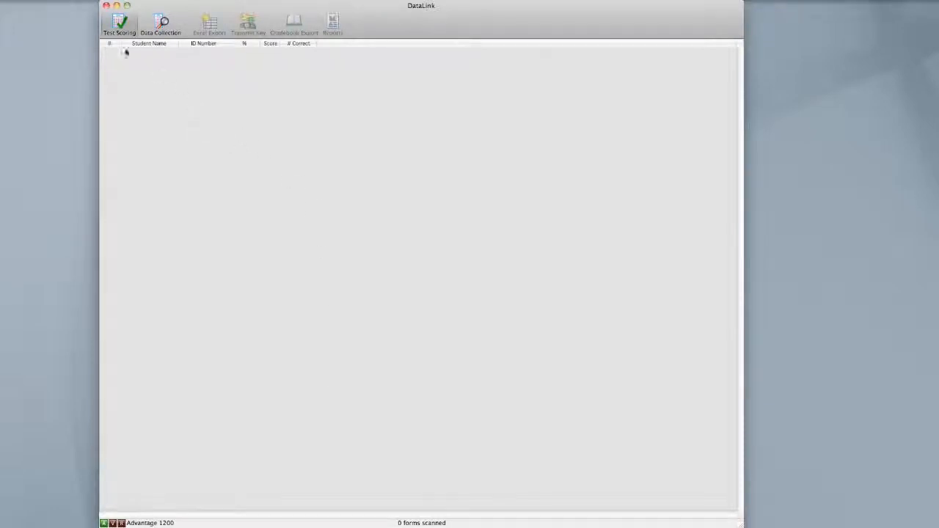
pyautogui.click(79, 1)
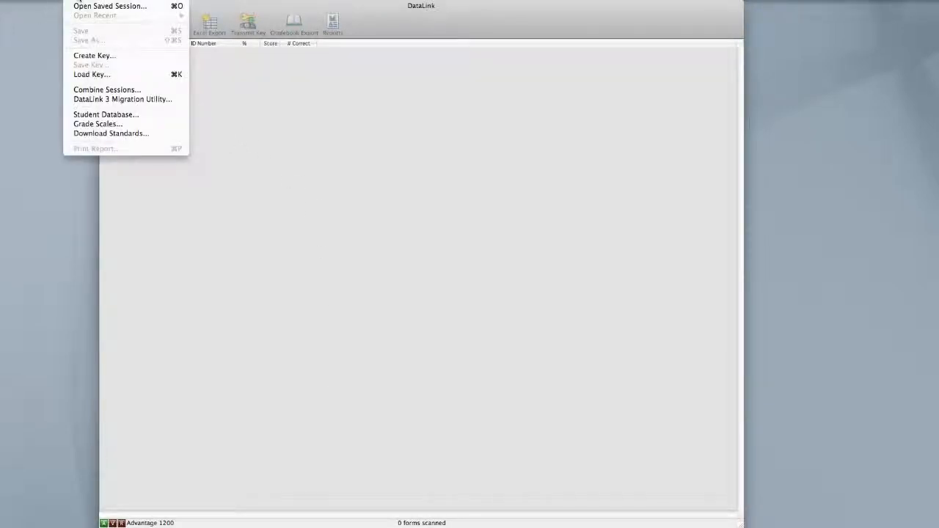
pyautogui.click(102, 115)
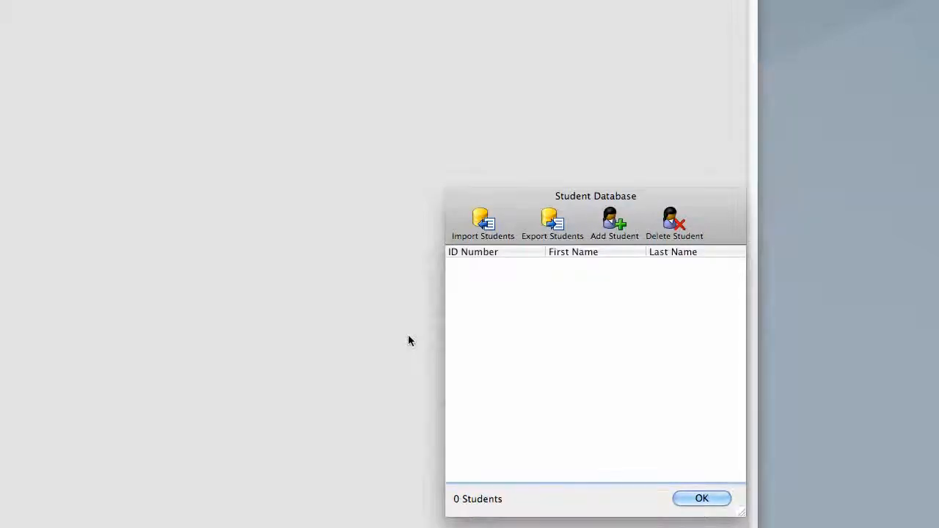
# - Import the students from the studinfo CSV file on the Desktop into the student database and close the database
pyautogui.click(490, 227)
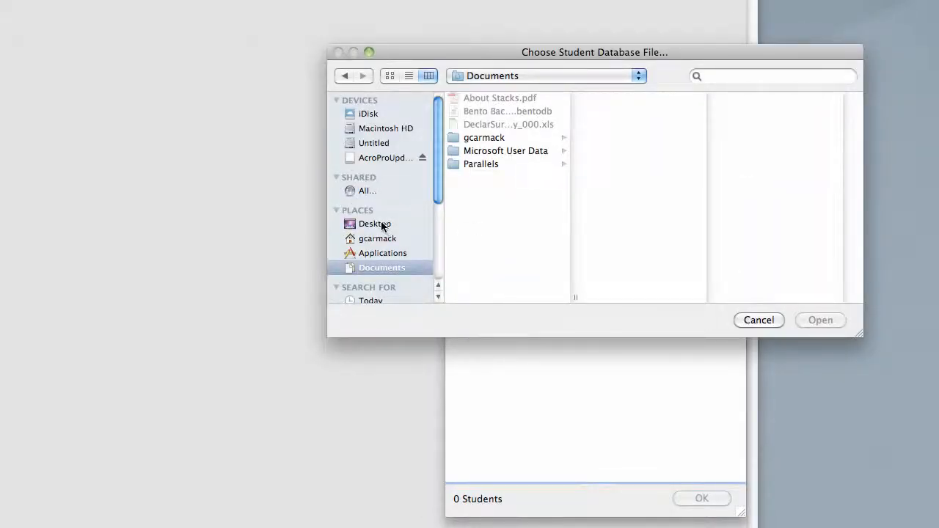
pyautogui.click(381, 224)
pyautogui.click(520, 111)
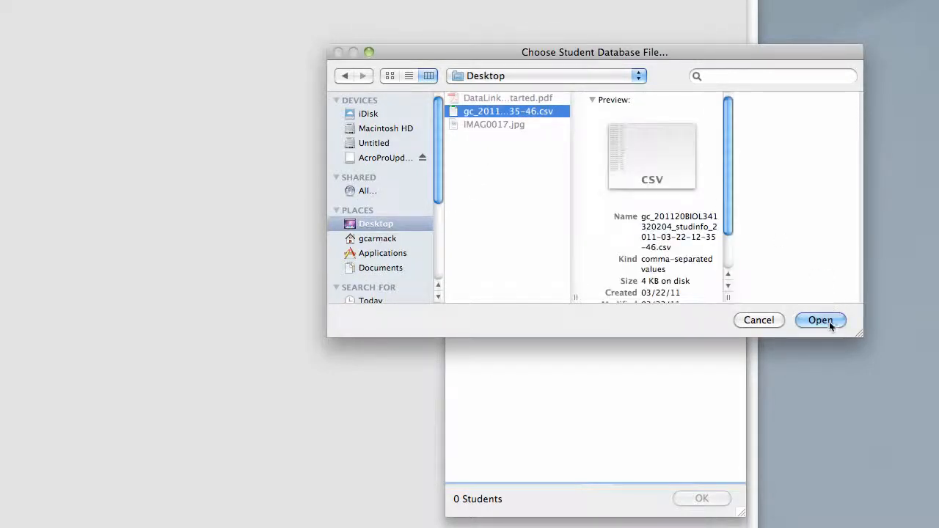
pyautogui.click(830, 322)
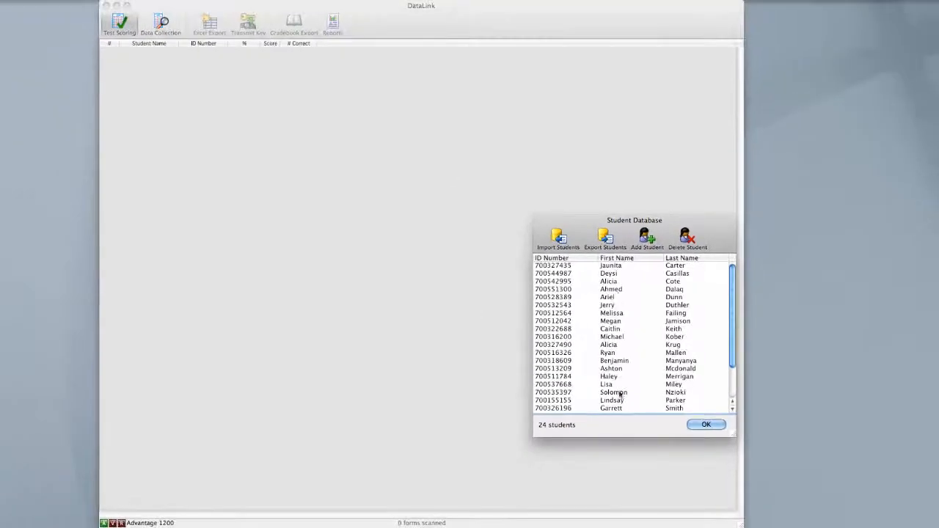
pyautogui.click(708, 425)
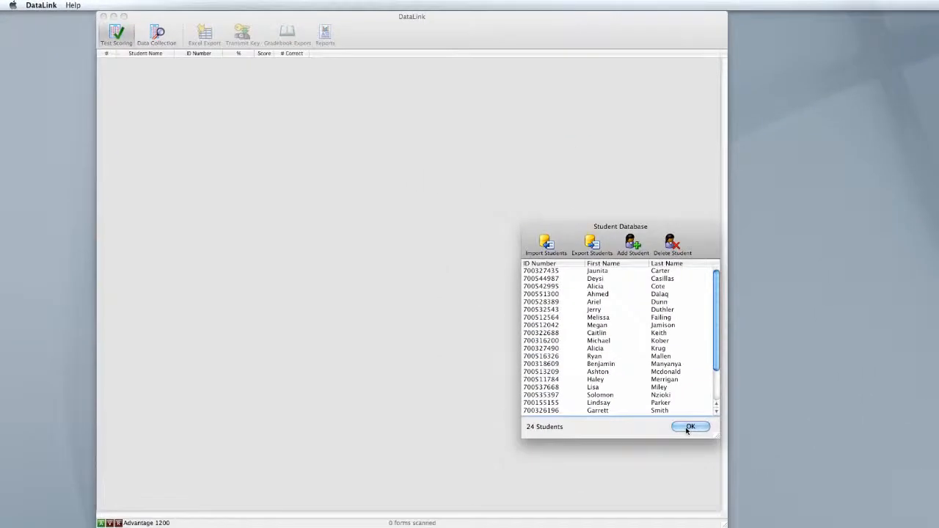
pyautogui.click(692, 428)
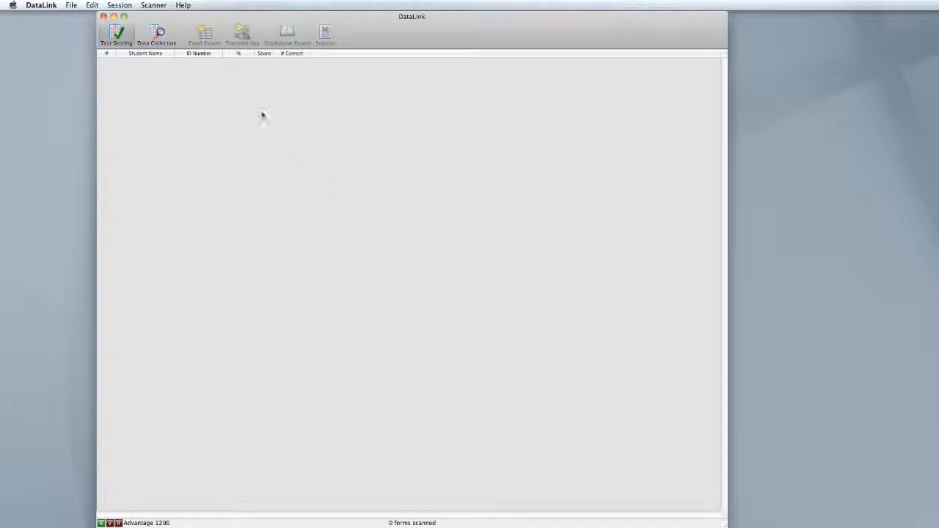
# - Review the DataLink preferences for the results grid columns, default scoring values, response grid colors, gradebook format and other options
pyautogui.click(41, 5)
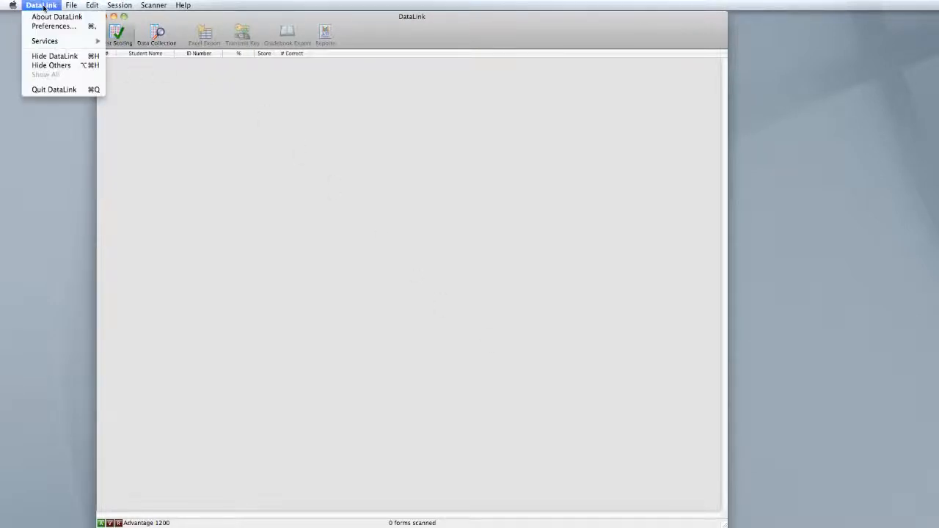
pyautogui.click(52, 27)
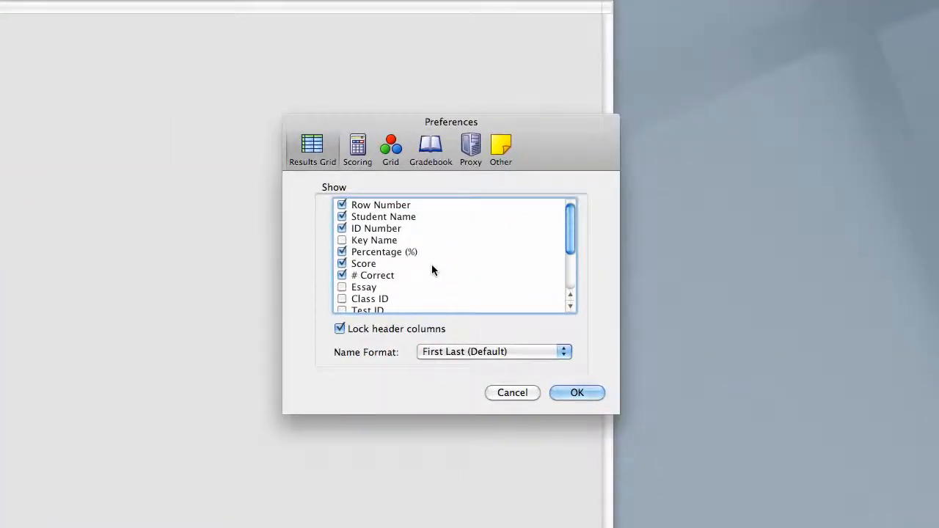
pyautogui.scroll(-2, 446, 257)
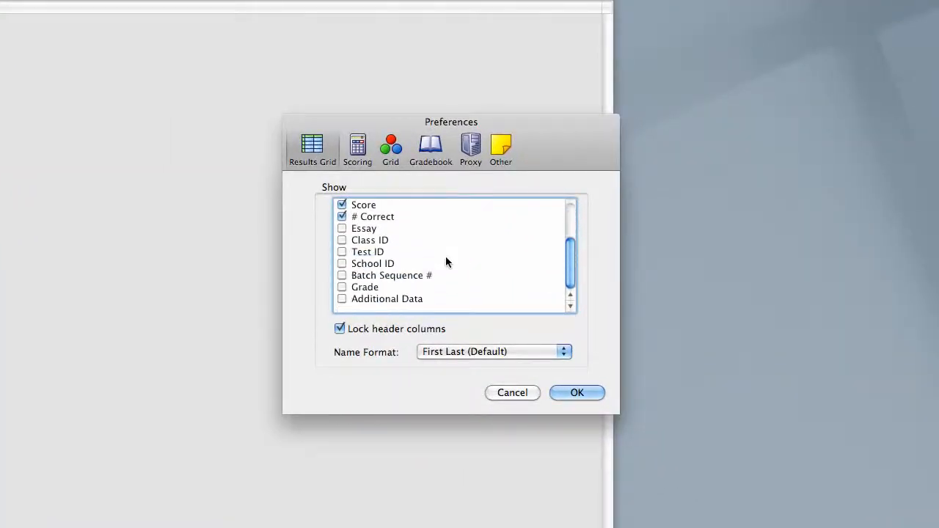
pyautogui.scroll(1, 445, 262)
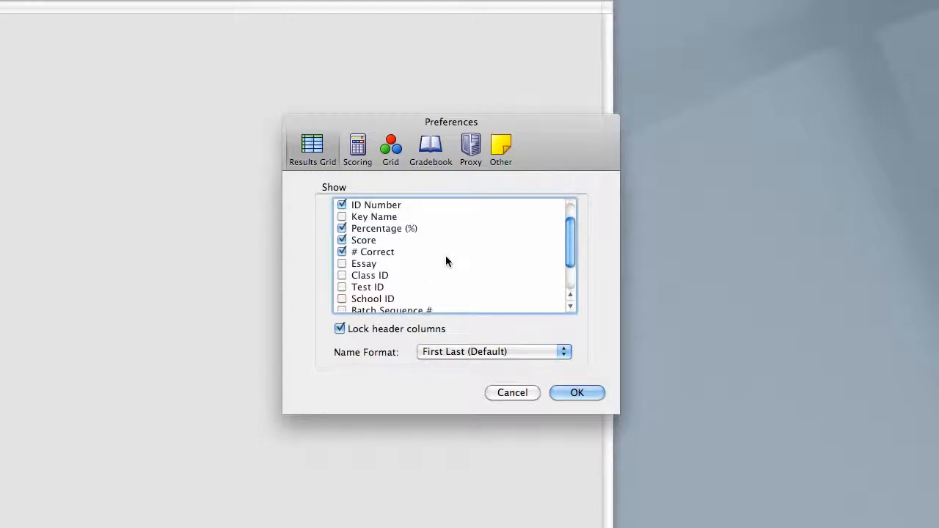
pyautogui.click(360, 156)
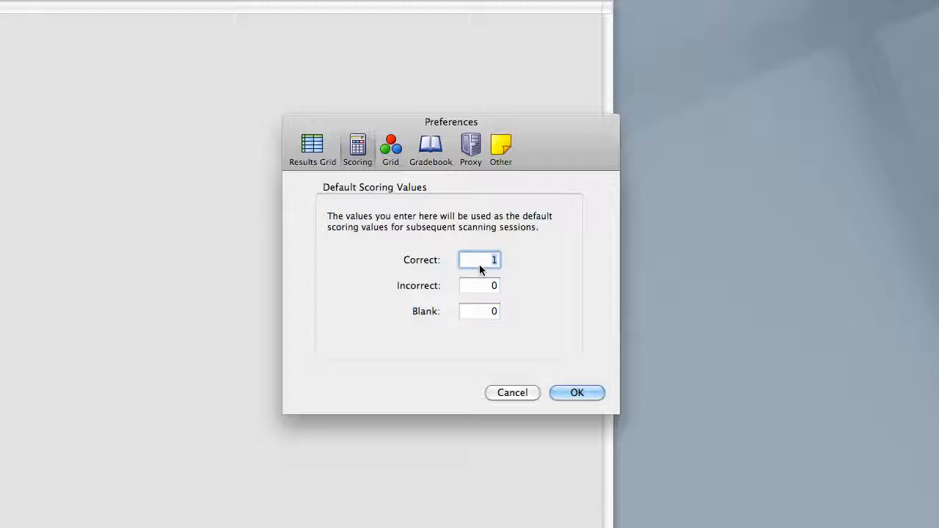
pyautogui.click(390, 150)
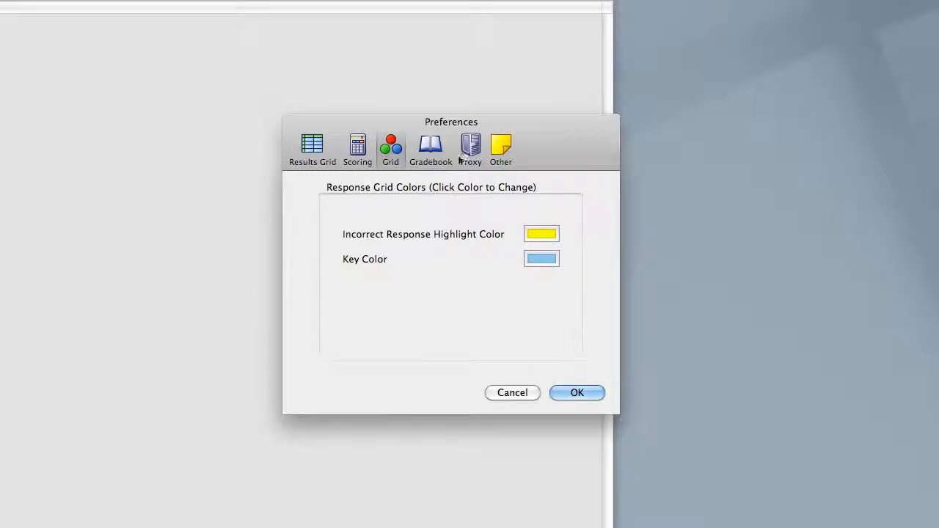
pyautogui.click(437, 147)
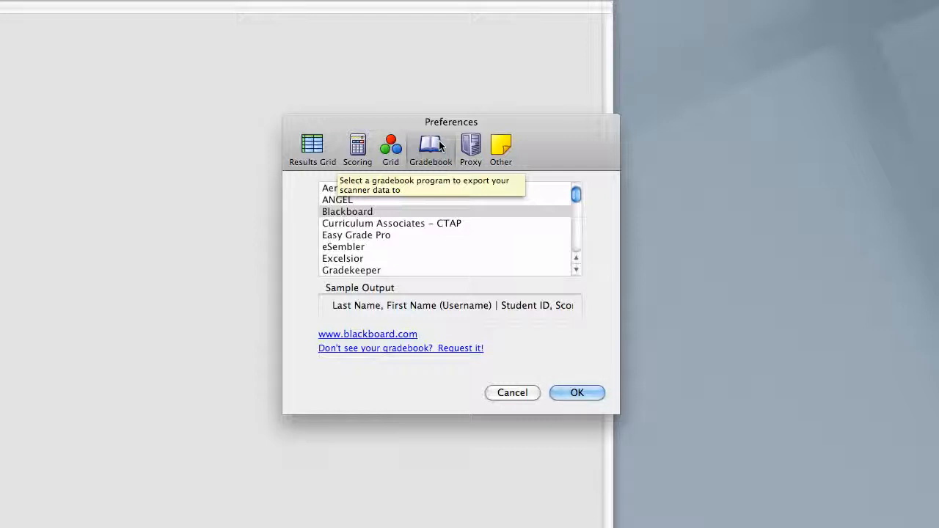
pyautogui.click(502, 150)
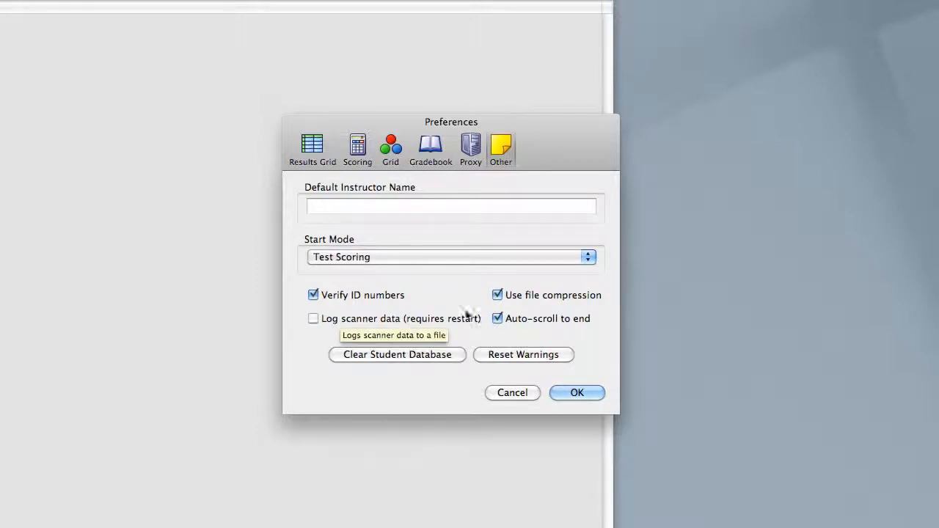
pyautogui.click(573, 393)
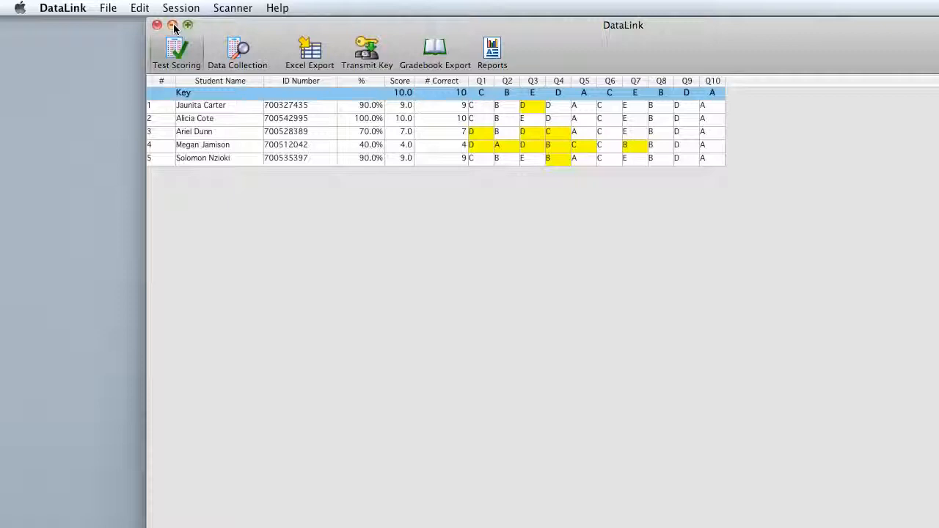
# - Examine the Blackboard gradebook export options, including the choice between score and percentage, without exporting
pyautogui.click(436, 50)
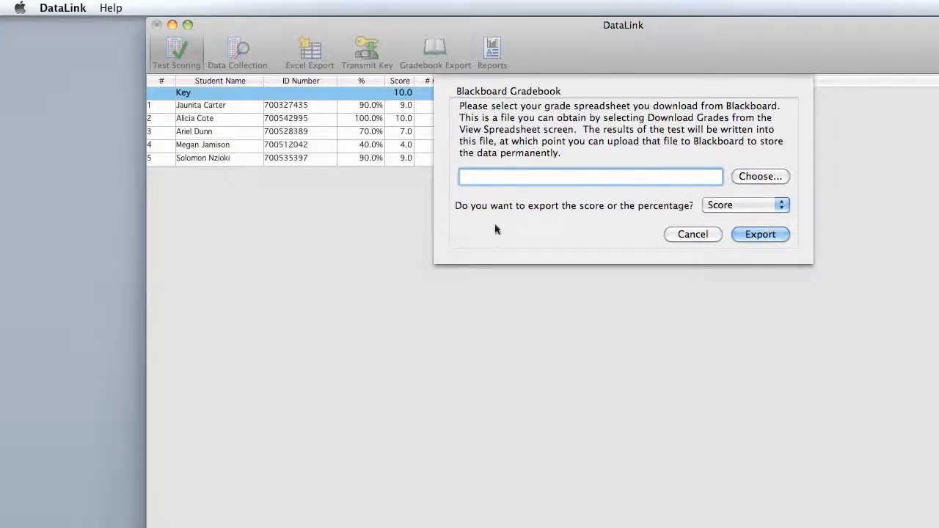
pyautogui.click(782, 206)
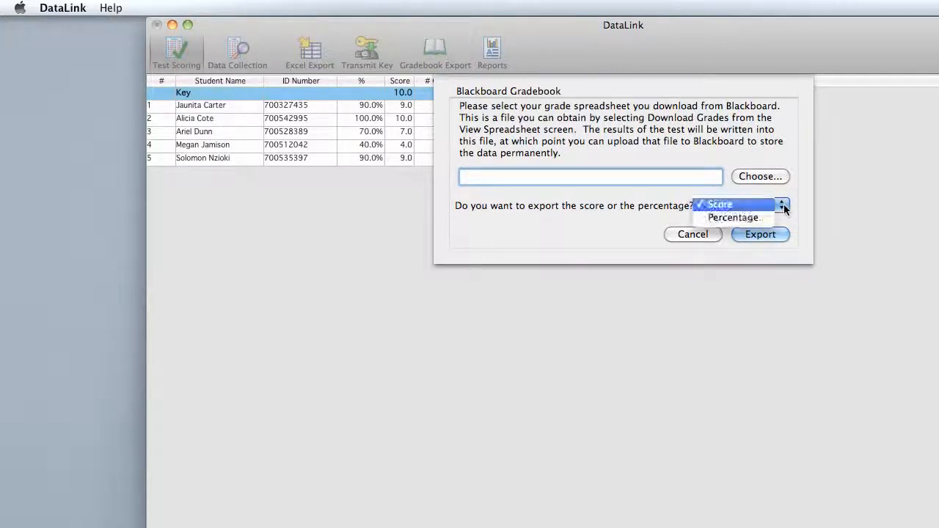
pyautogui.click(784, 204)
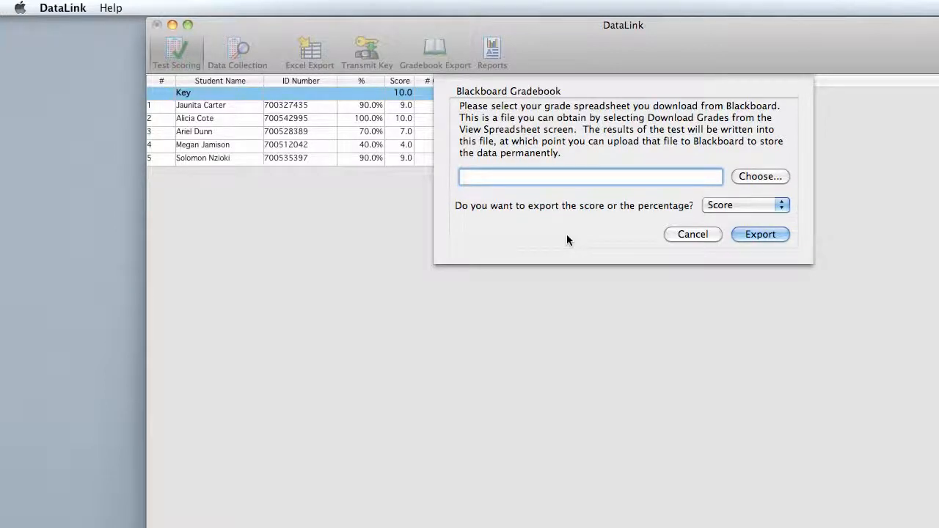
pyautogui.click(690, 235)
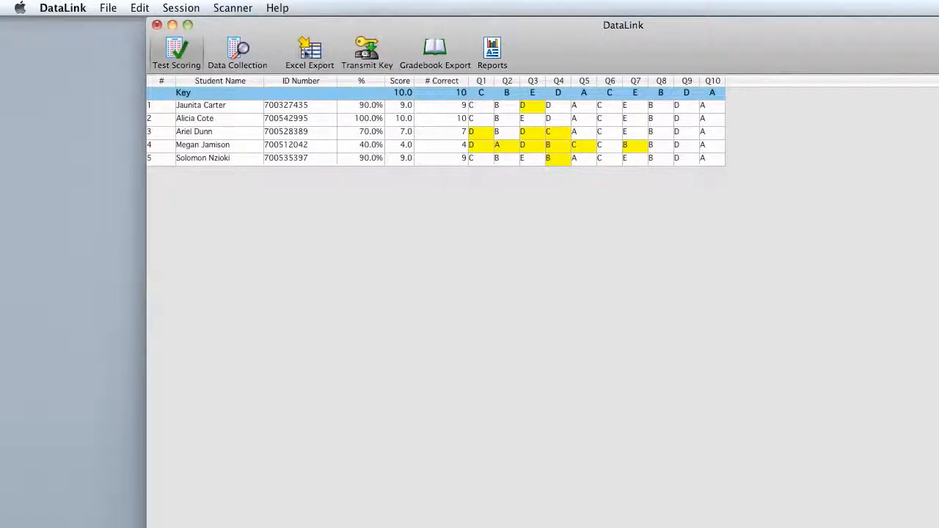
# - Preview the Item Analysis, Test Results, Class Roster and Histogram reports for the scanned test, and close the report viewer
pyautogui.click(495, 52)
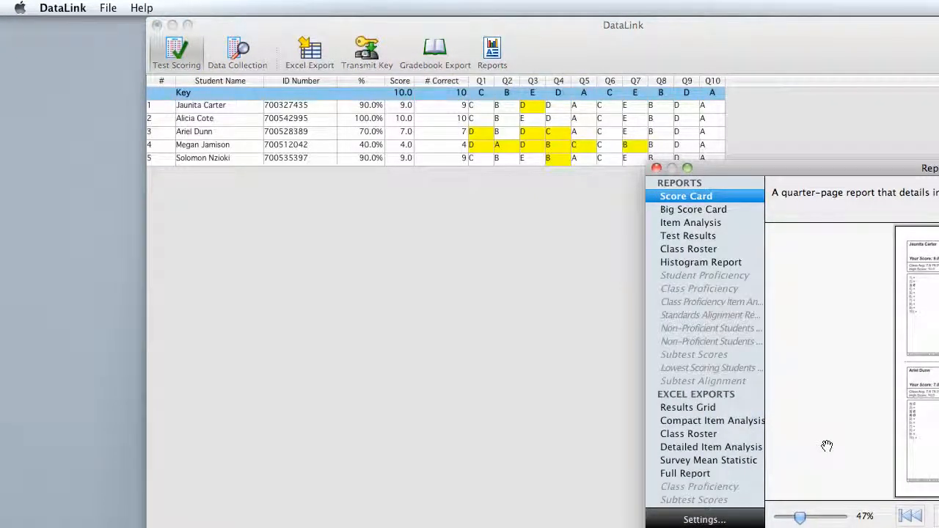
pyautogui.click(716, 226)
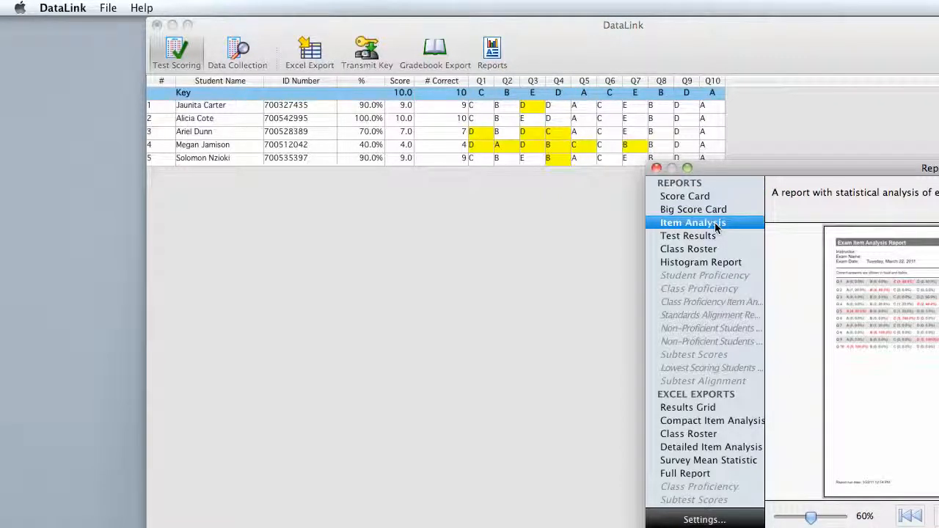
pyautogui.click(717, 240)
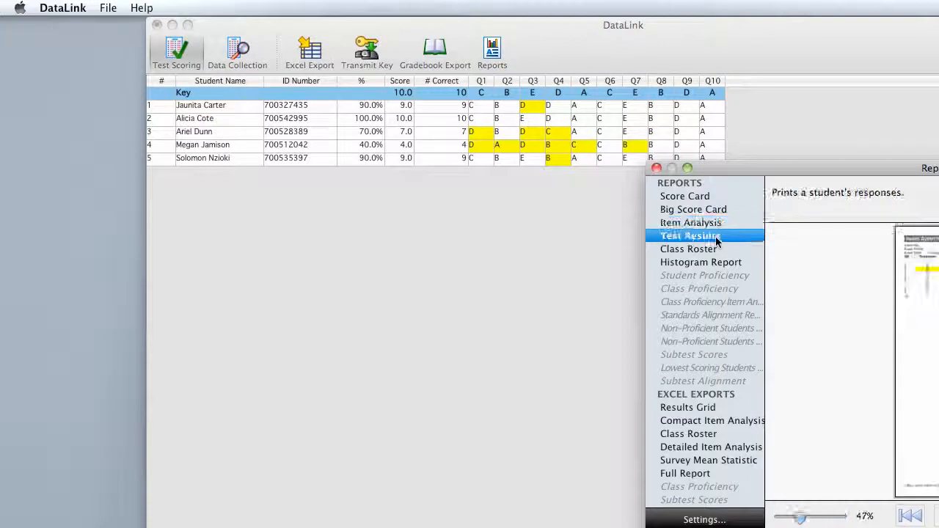
pyautogui.click(706, 251)
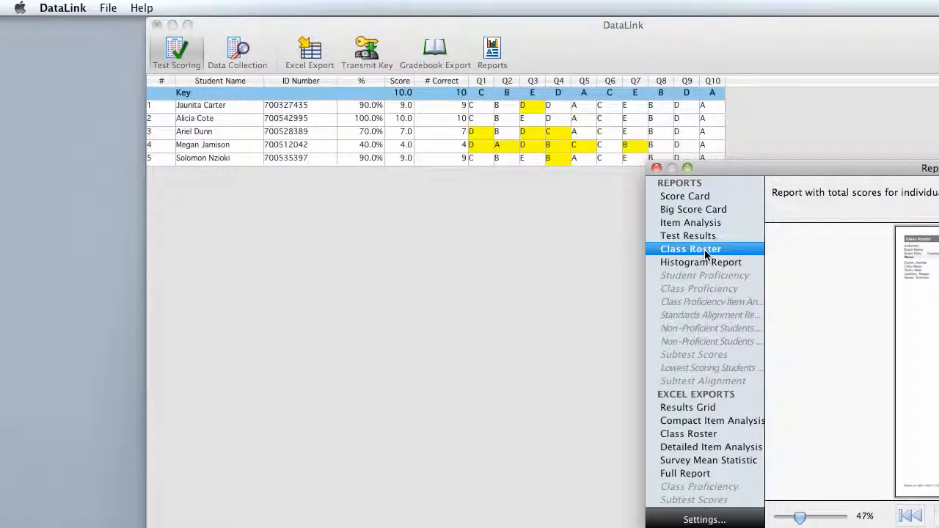
pyautogui.click(713, 266)
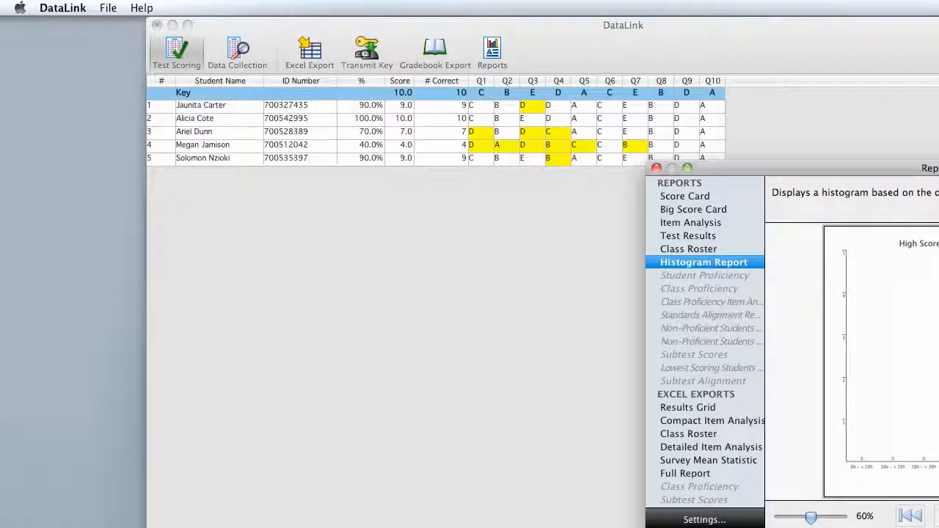
pyautogui.press('super+w')
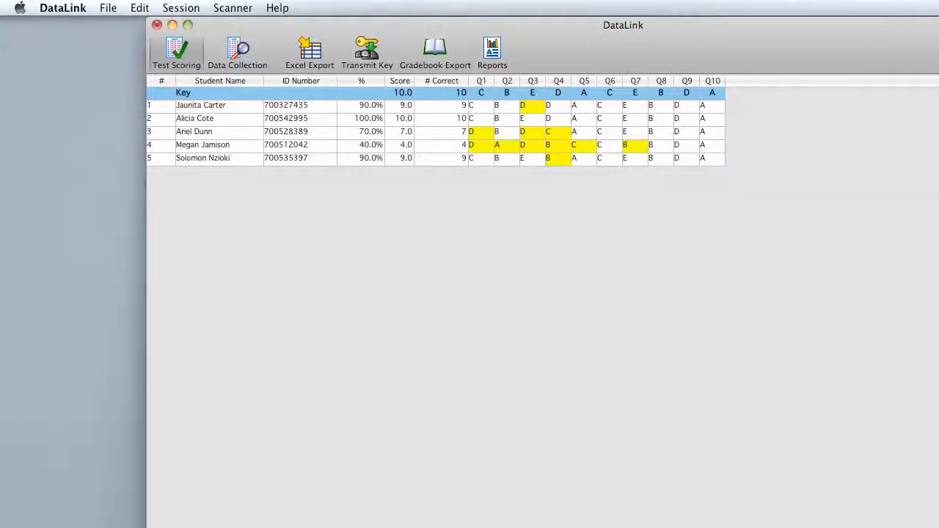
# - Look through the report types available for Excel export
pyautogui.click(307, 55)
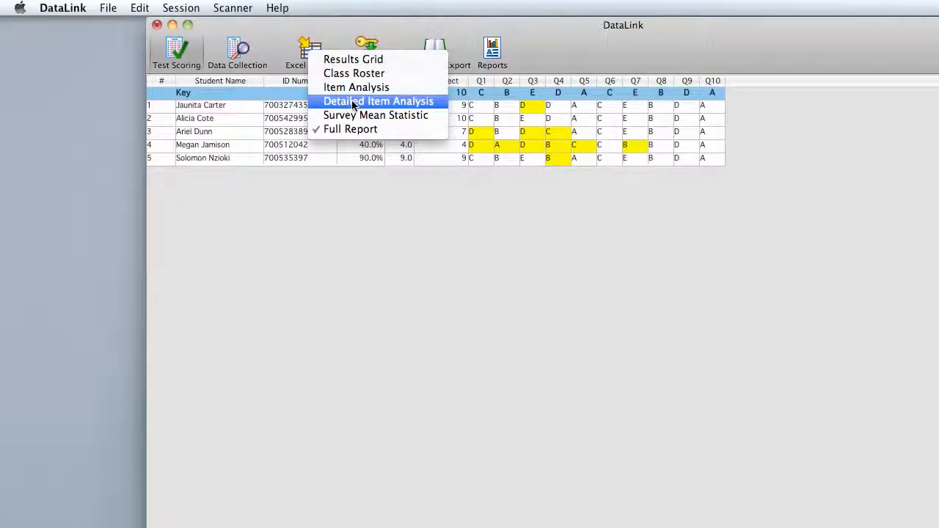
pyautogui.click(334, 41)
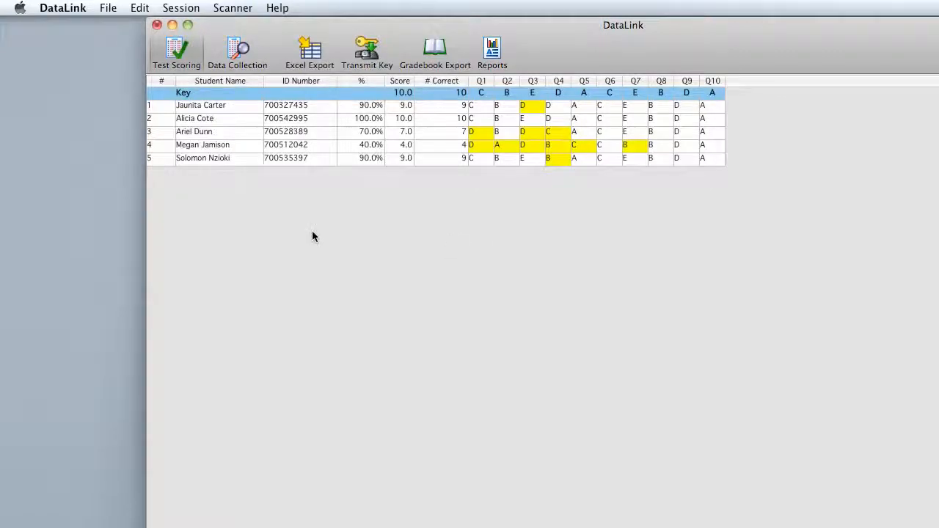
pyautogui.click(110, 8)
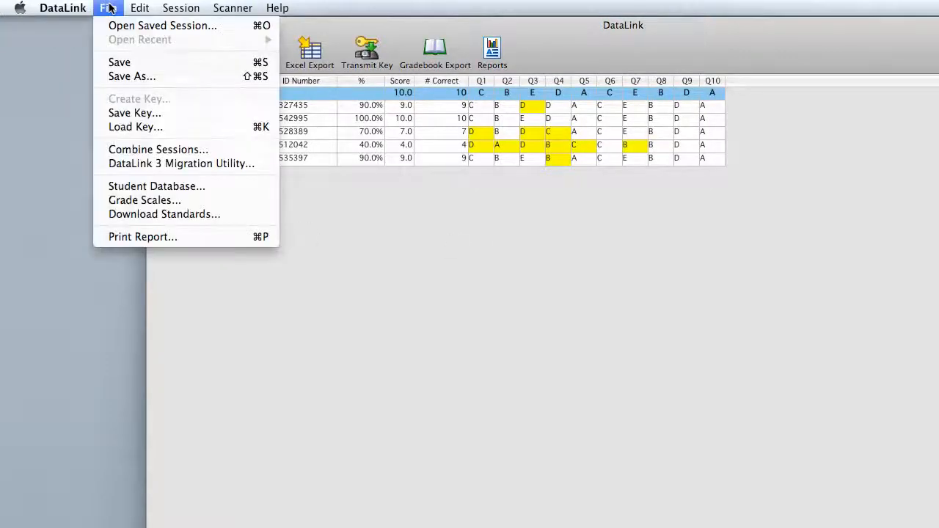
pyautogui.click(135, 67)
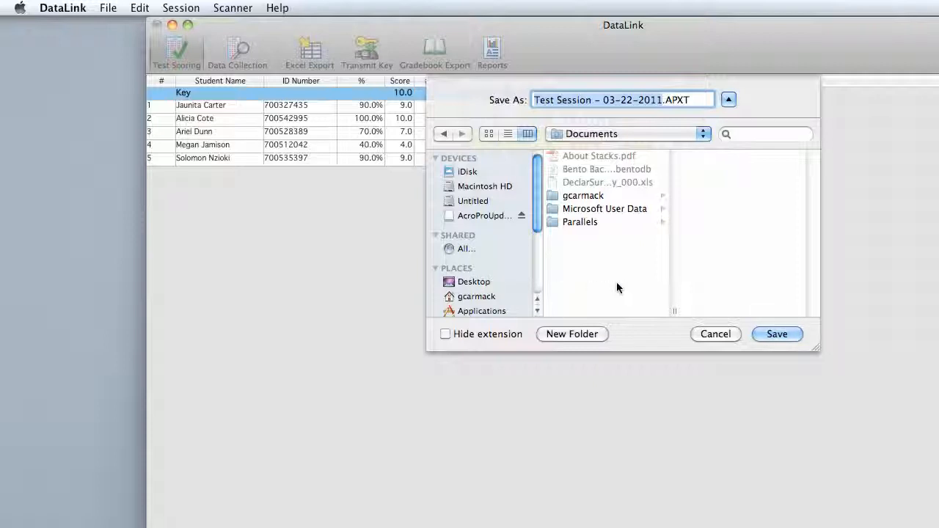
pyautogui.click(731, 335)
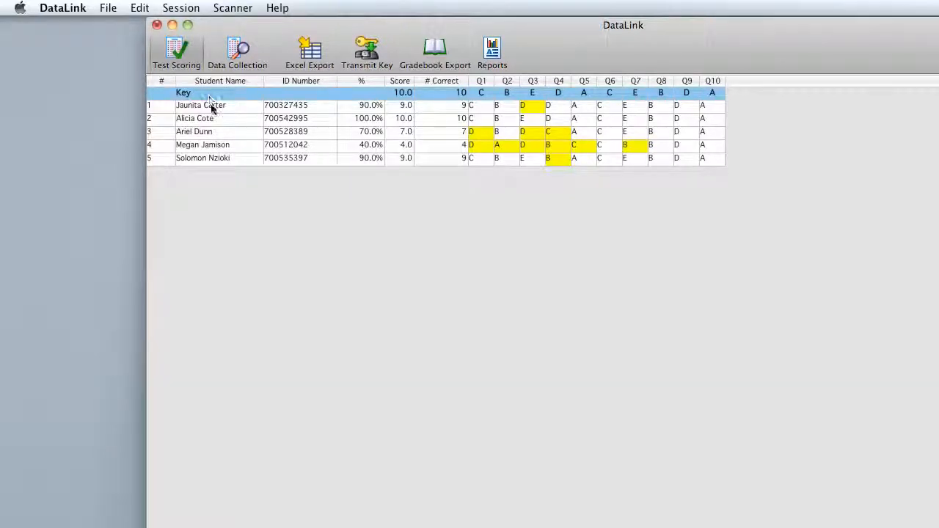
# - Save the scored test session to the Desktop as "Test Session - 03-22-2011.APXT"
pyautogui.click(108, 10)
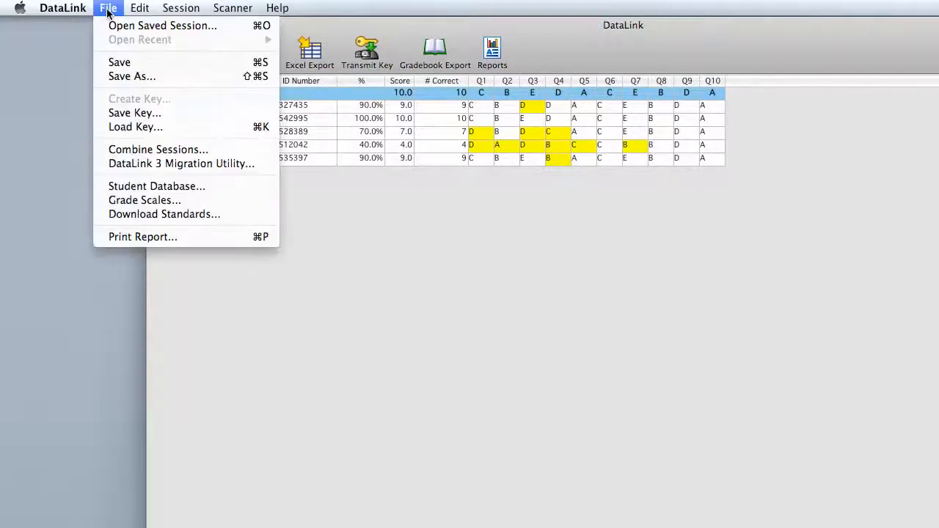
pyautogui.click(120, 62)
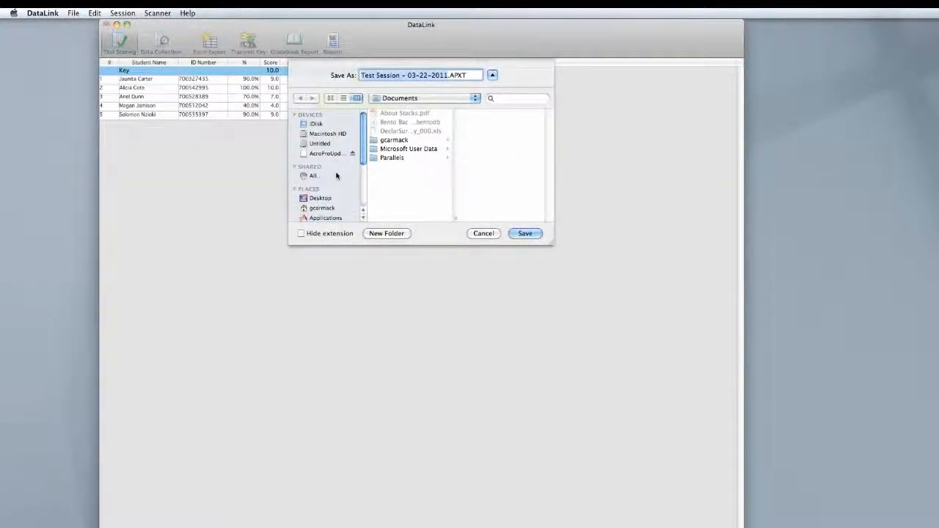
pyautogui.click(321, 198)
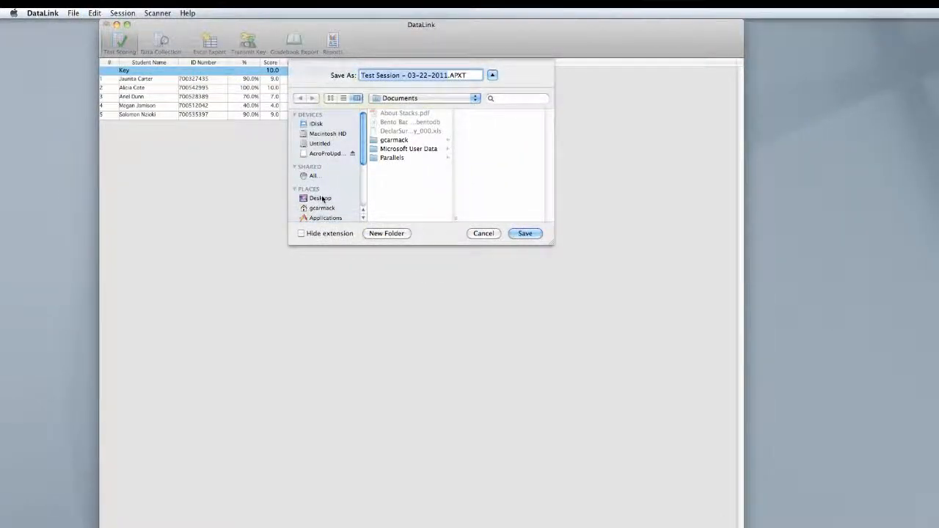
pyautogui.click(526, 233)
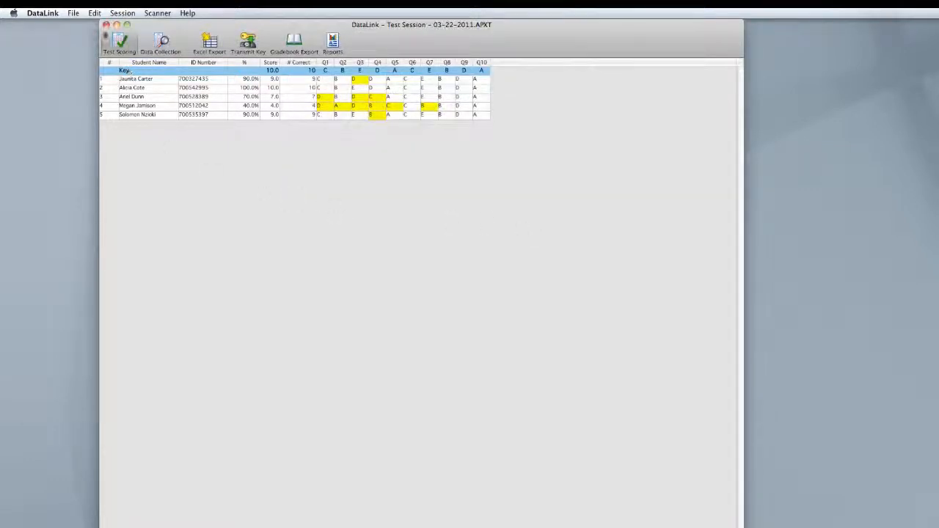
# - Close the current session and reopen the saved session "Test Session - 03-22-2011.APXT" from the Desktop
pyautogui.click(107, 24)
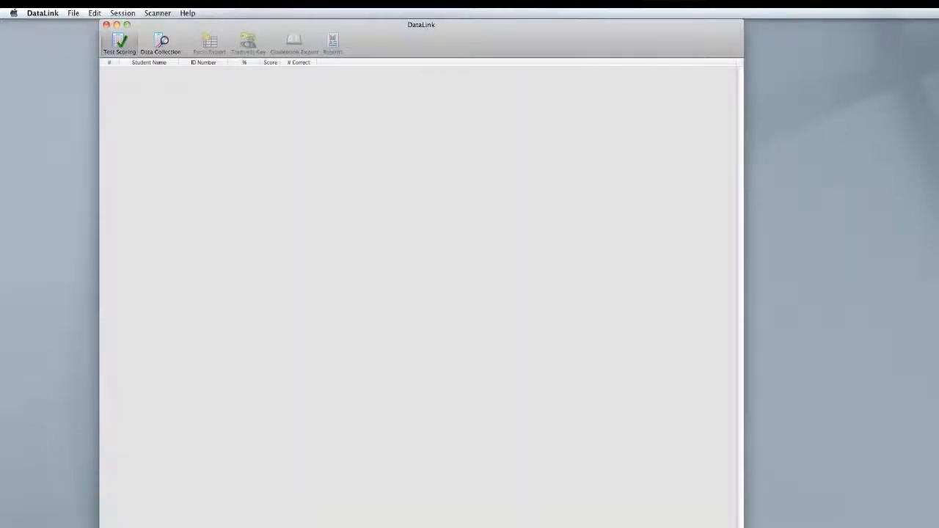
pyautogui.click(75, 13)
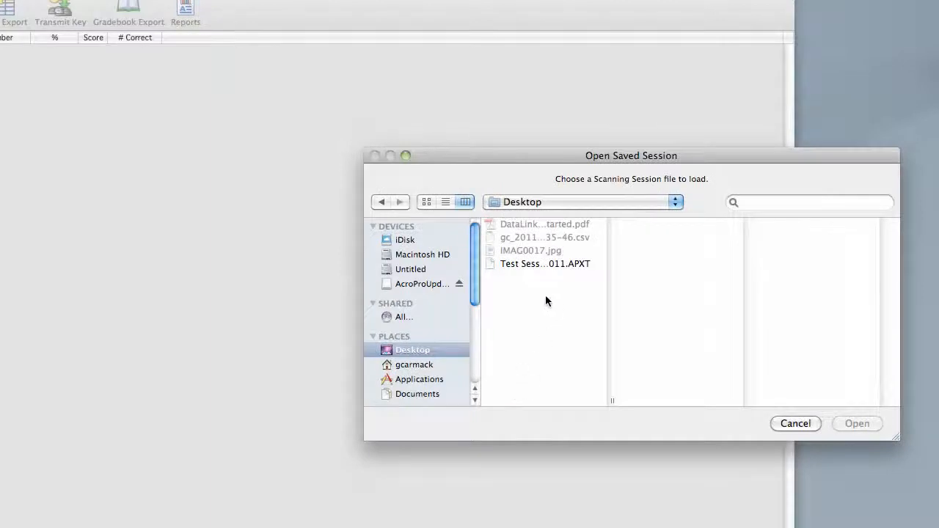
pyautogui.click(547, 264)
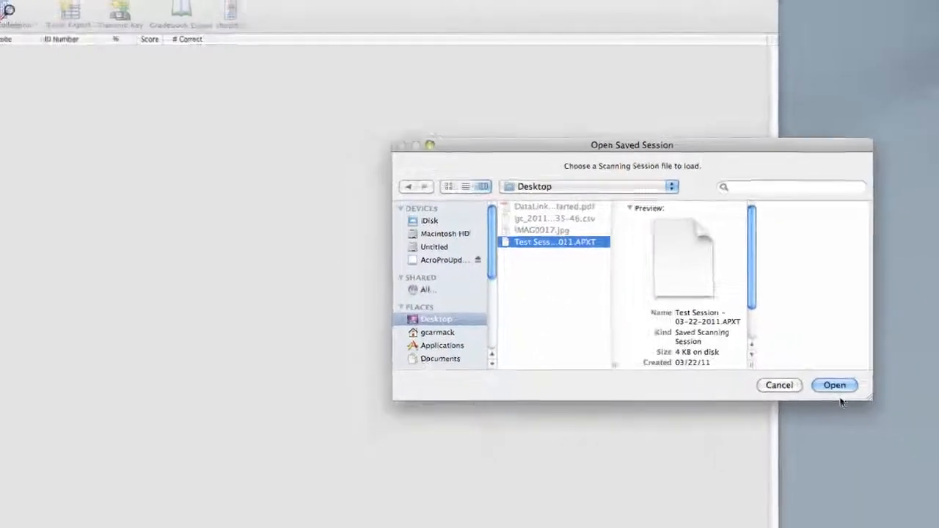
pyautogui.click(835, 385)
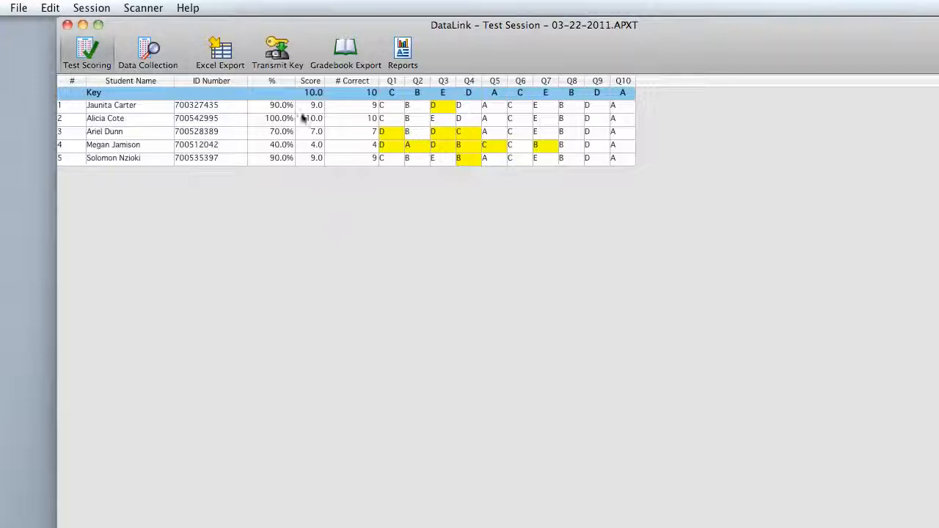
# - Transmit the answer key of the reopened test session to the scanner
pyautogui.click(274, 50)
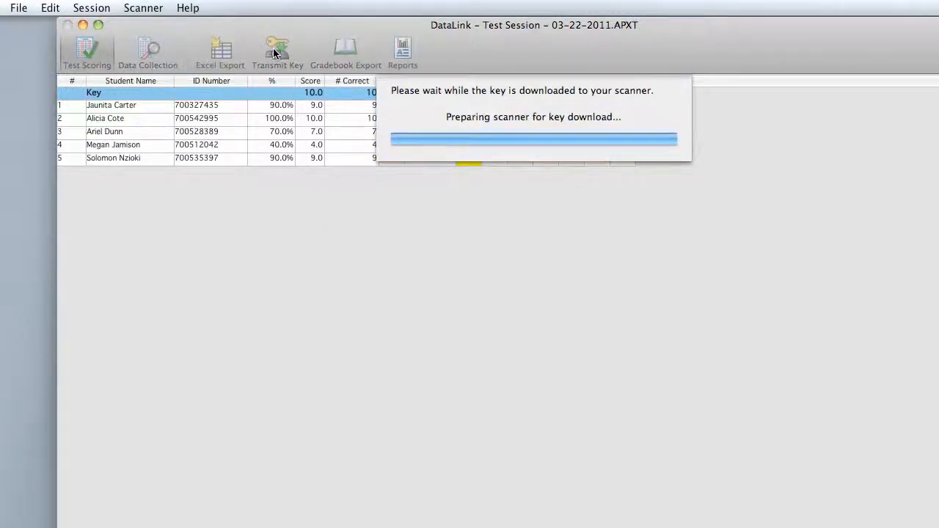